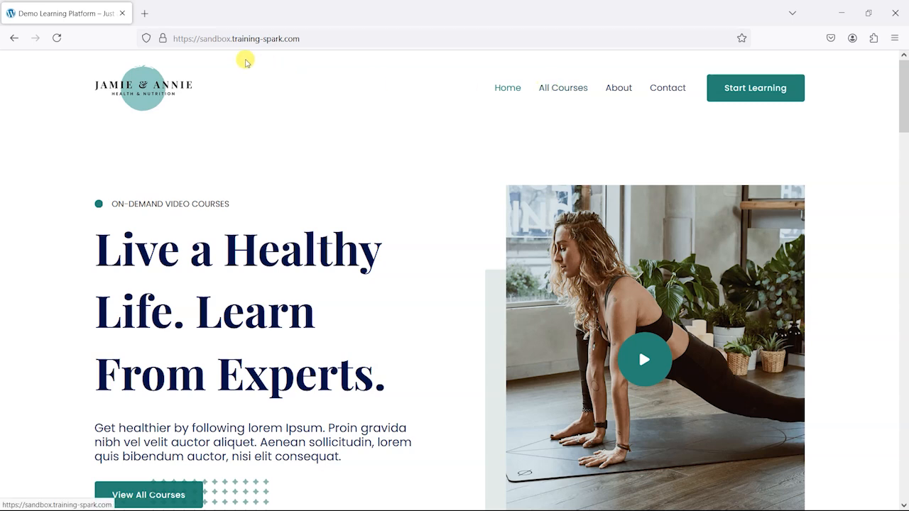
# - Visit the All Courses and About pages to inspect the site's current web addresses
pyautogui.click(544, 88)
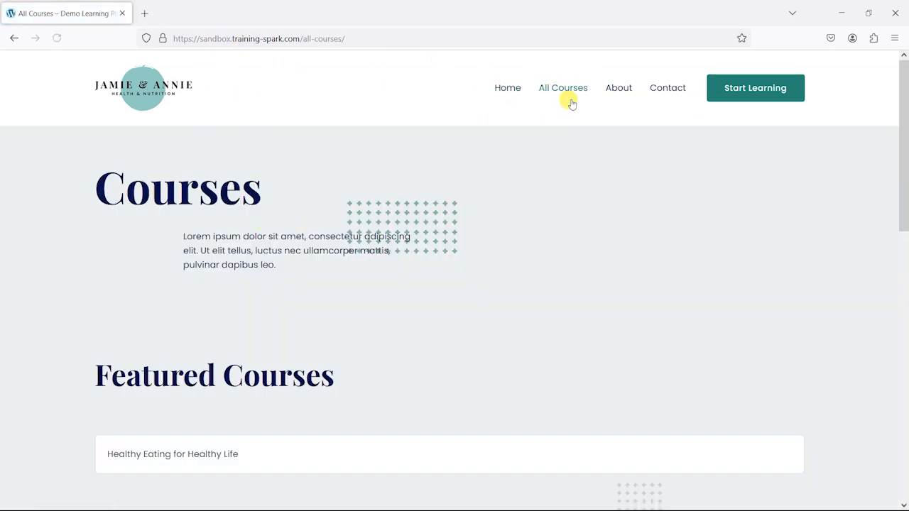
pyautogui.click(613, 88)
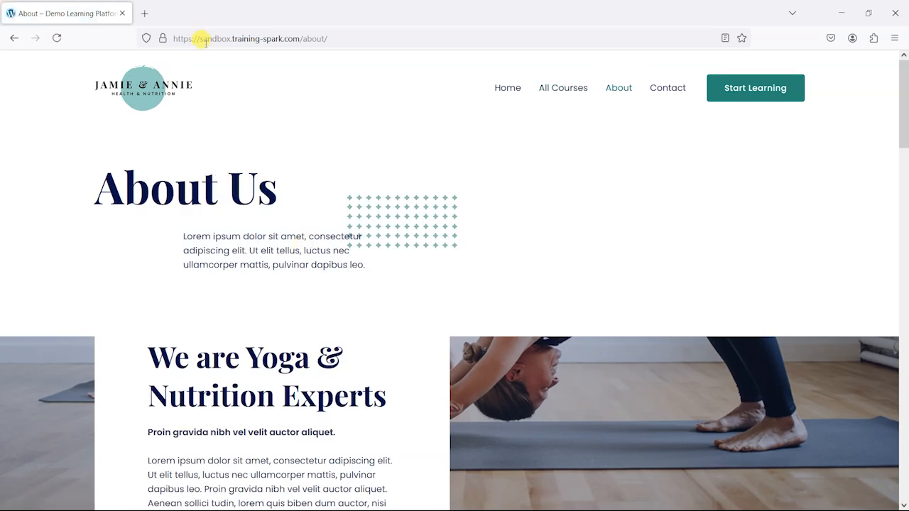
pyautogui.moveTo(201, 38); pyautogui.dragTo(221, 39)
pyautogui.write('lms')
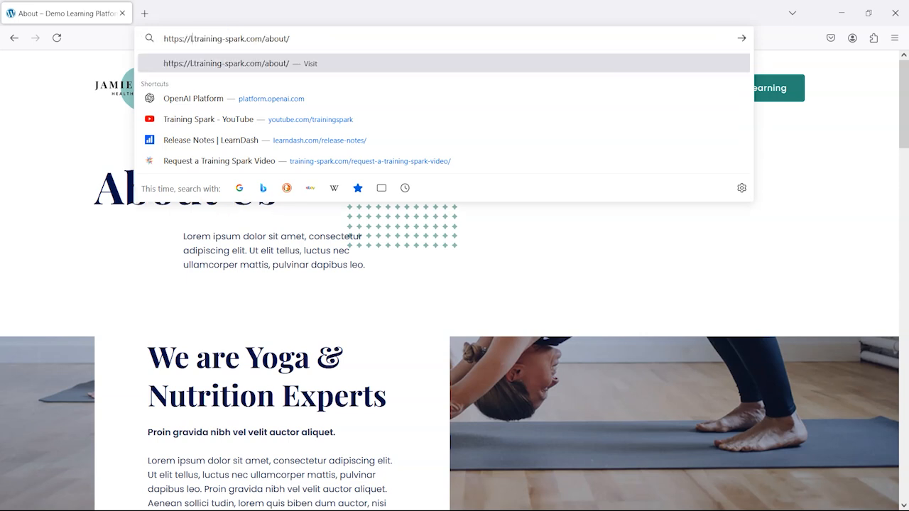
pyautogui.press('Return')
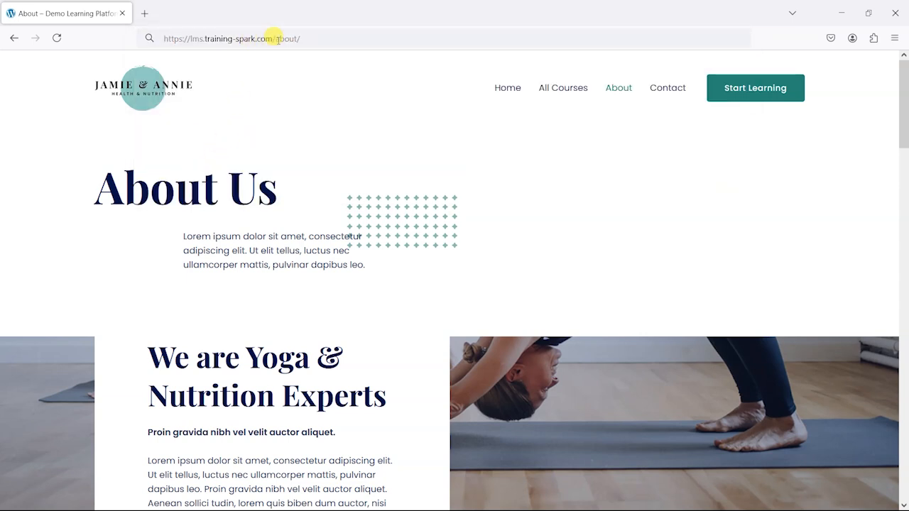
pyautogui.moveTo(276, 39); pyautogui.dragTo(345, 37)
pyautogui.press('BackSpace')
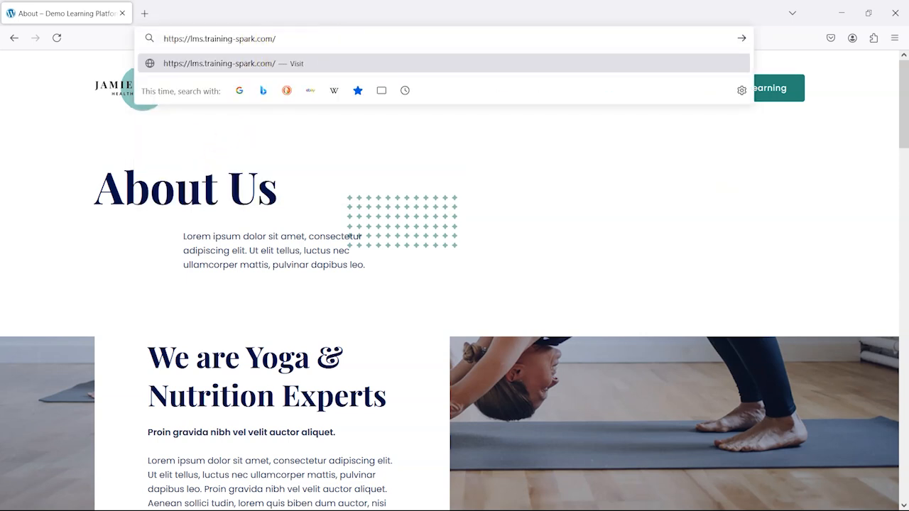
pyautogui.click(350, 140)
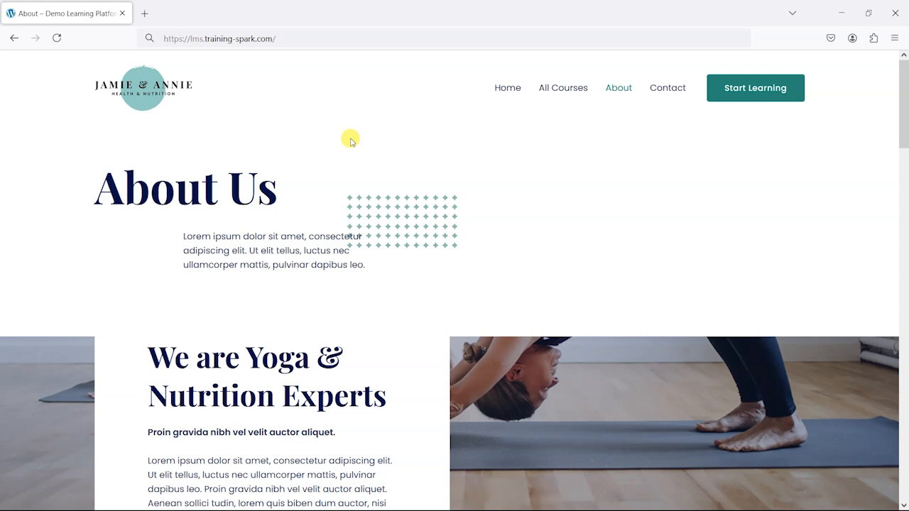
pyautogui.click(143, 91)
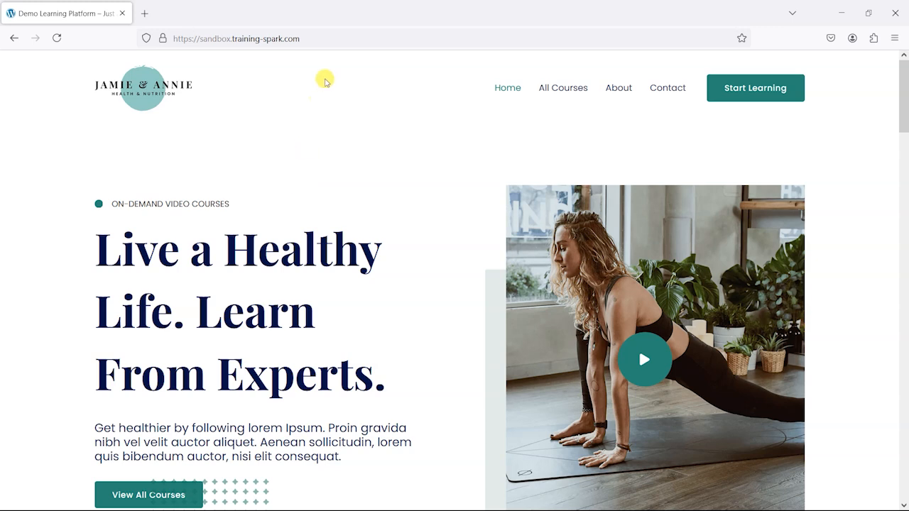
pyautogui.click(273, 30)
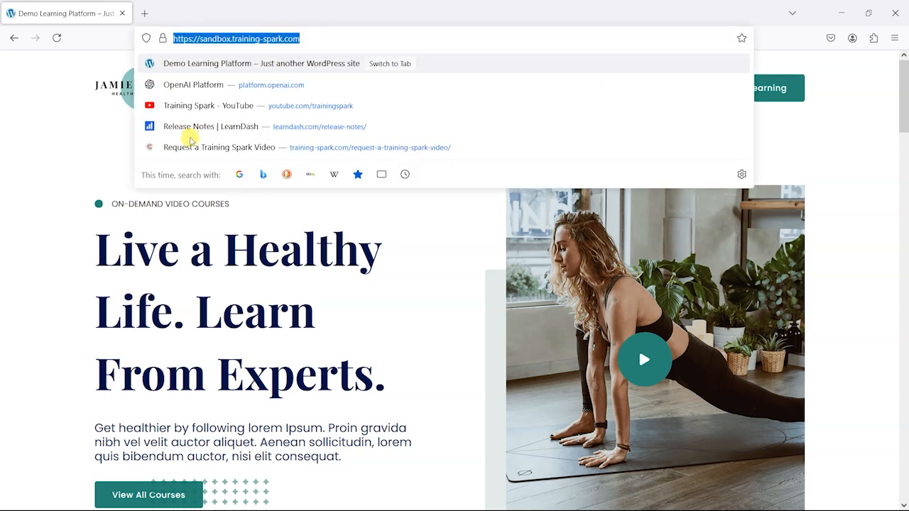
pyautogui.click(61, 271)
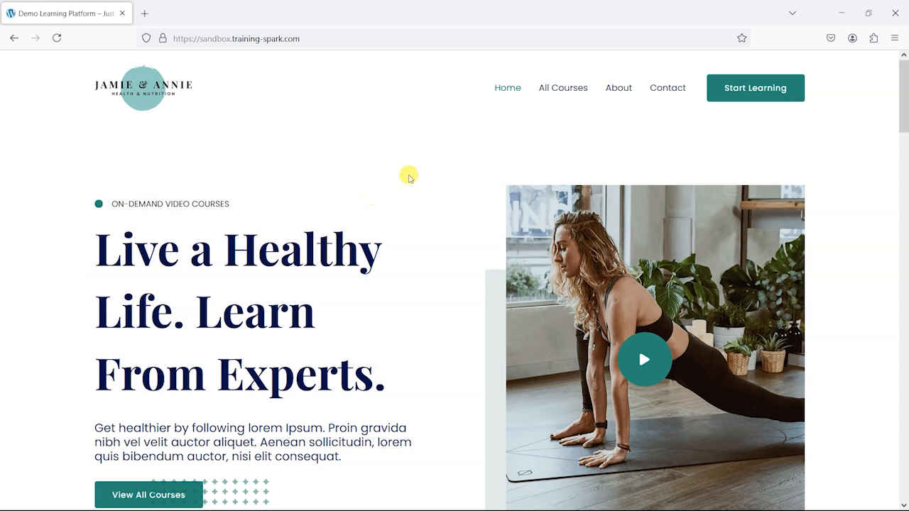
pyautogui.moveTo(198, 38)
pyautogui.mouseDown()
pyautogui.moveTo(356, 32)
pyautogui.moveTo(201, 38)
pyautogui.mouseUp()
pyautogui.click(14, 219)
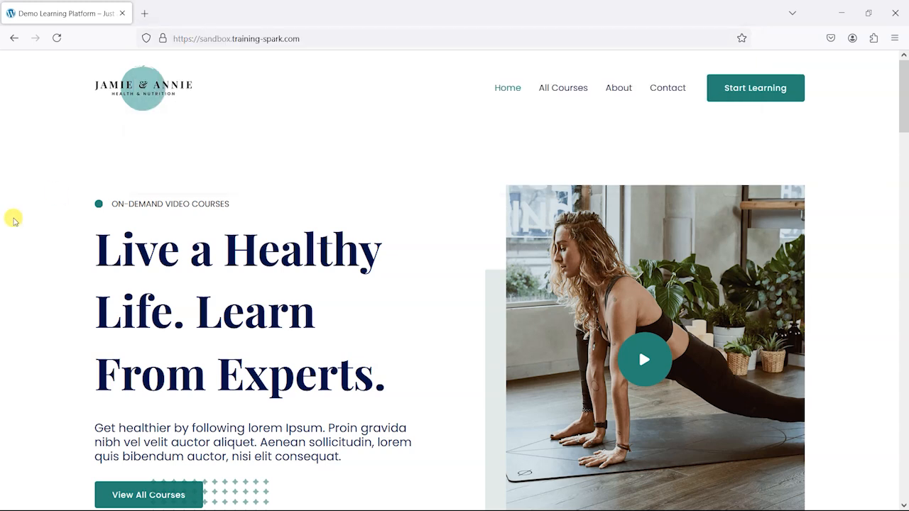
pyautogui.click(175, 37)
pyautogui.click(138, 219)
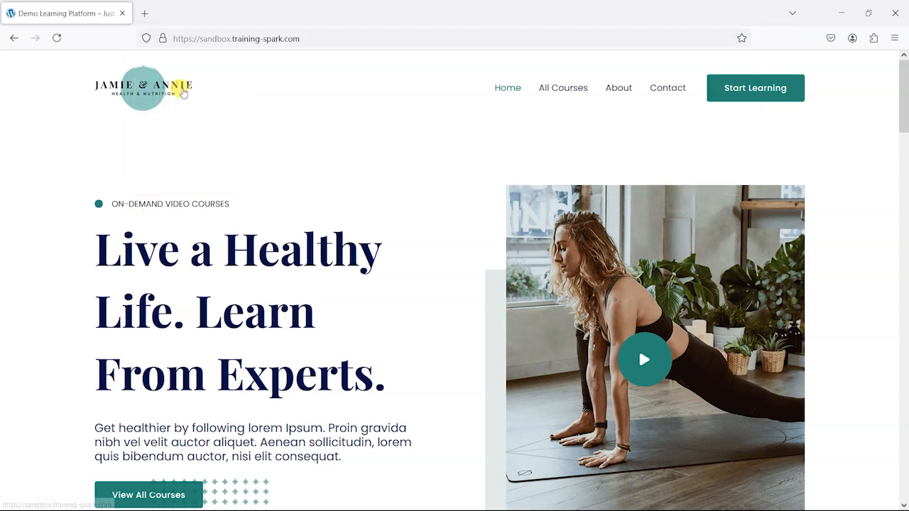
pyautogui.doubleClick(216, 37)
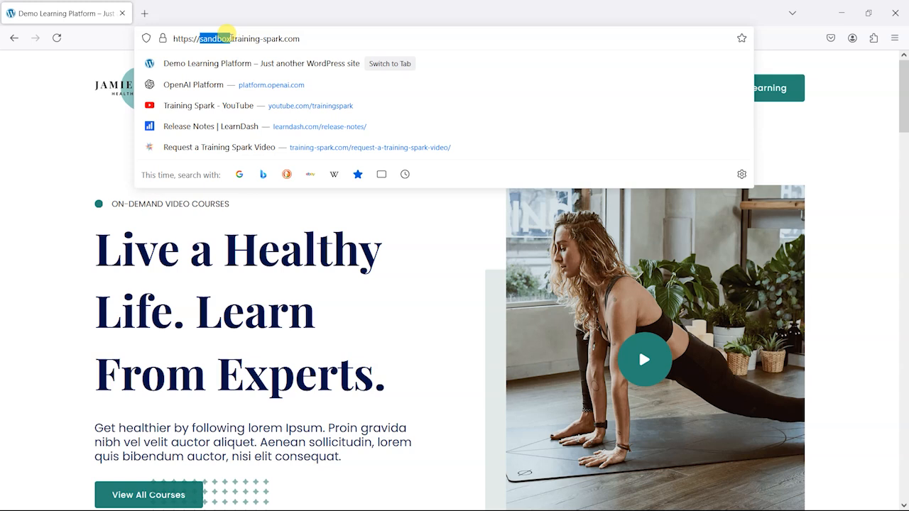
pyautogui.write('lms')
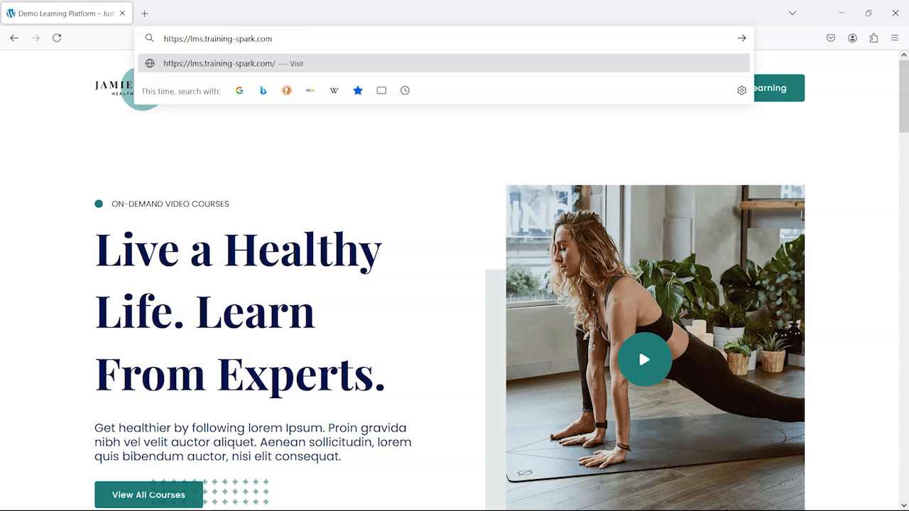
pyautogui.press('Return')
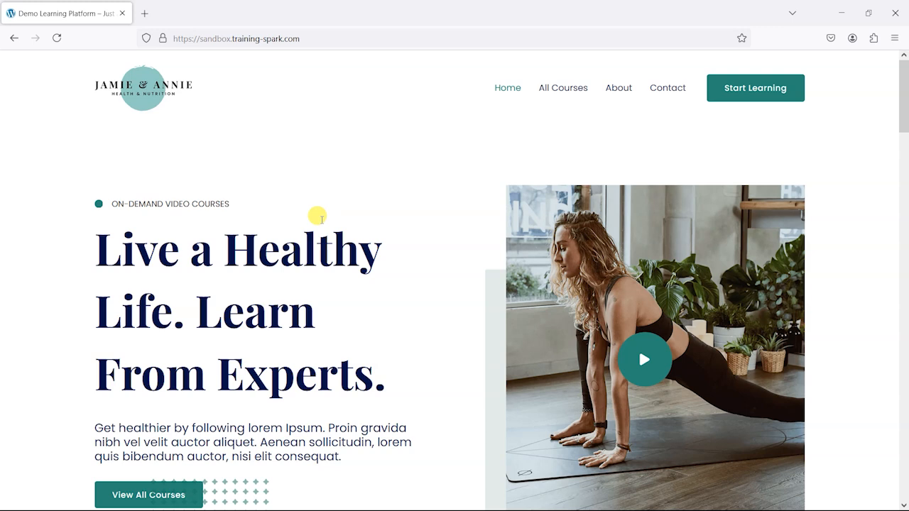
pyautogui.moveTo(200, 39); pyautogui.dragTo(300, 37)
pyautogui.click(259, 234)
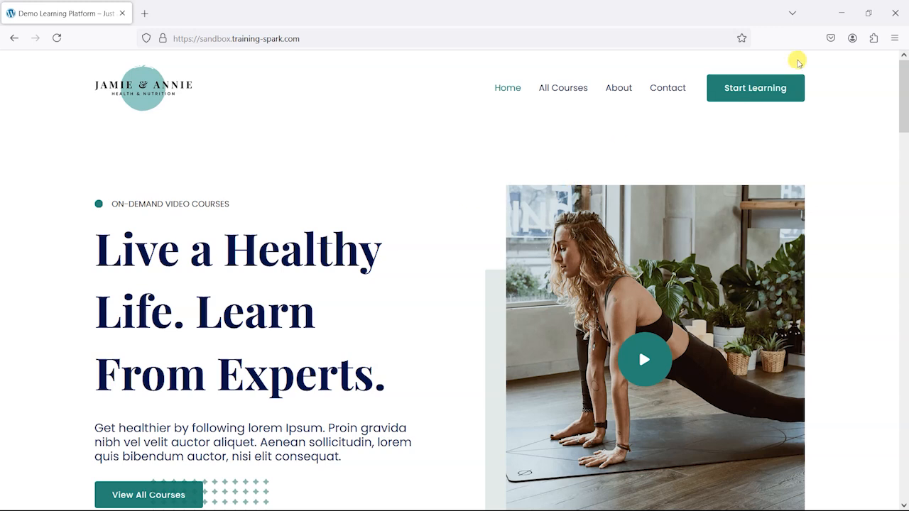
# - Switch from the browser to the wp-config.php file open in PhpStorm
pyautogui.click(842, 15)
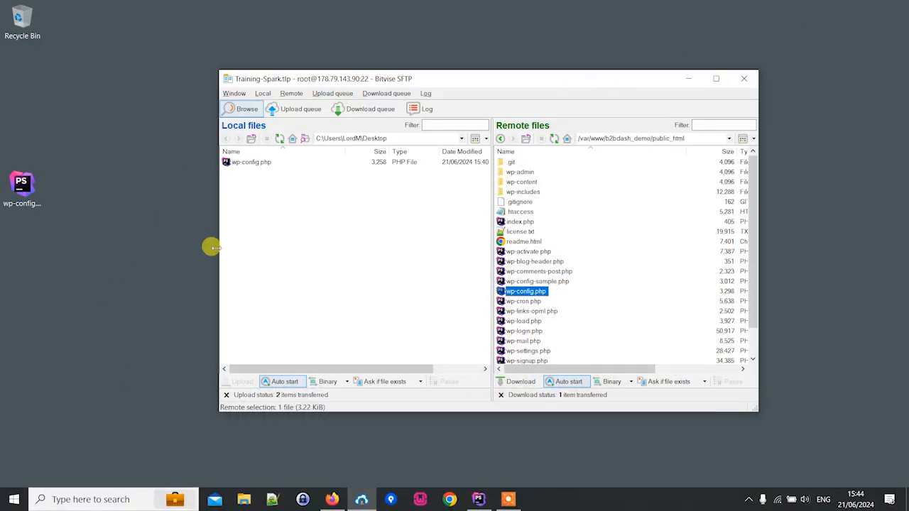
pyautogui.click(124, 257)
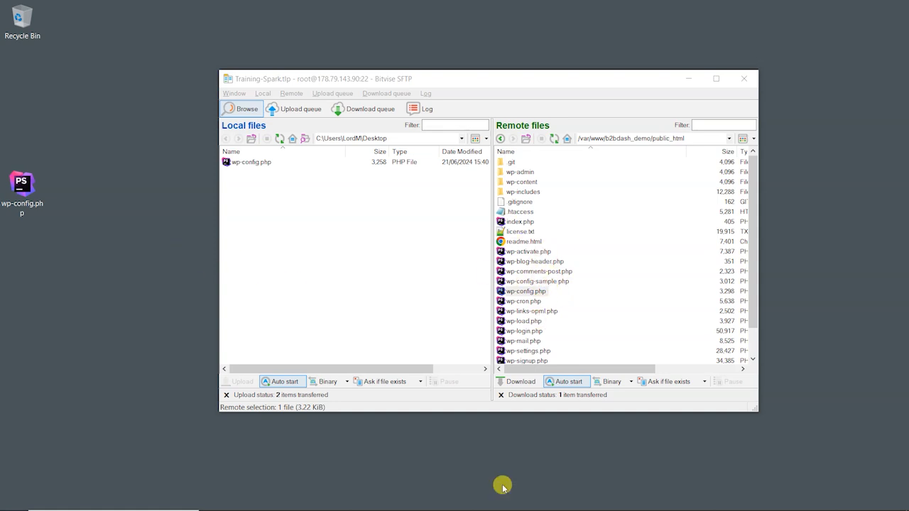
pyautogui.click(479, 506)
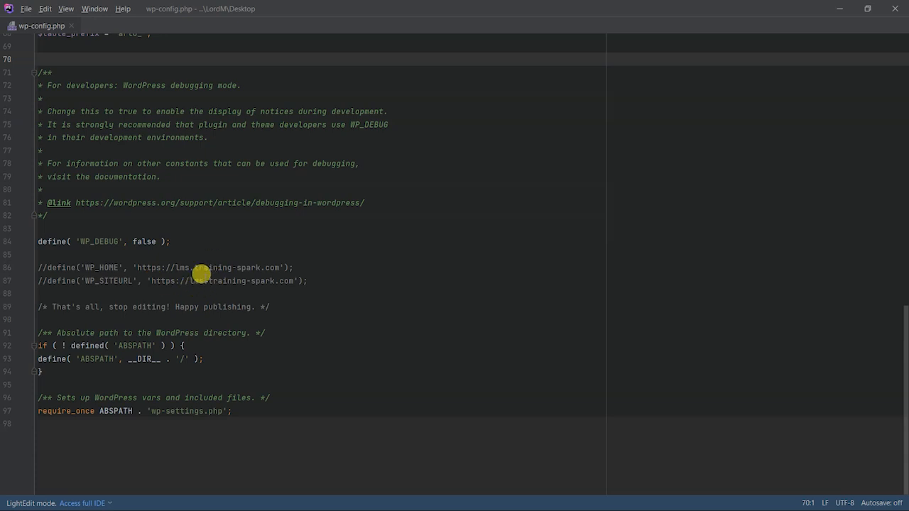
pyautogui.click(49, 264)
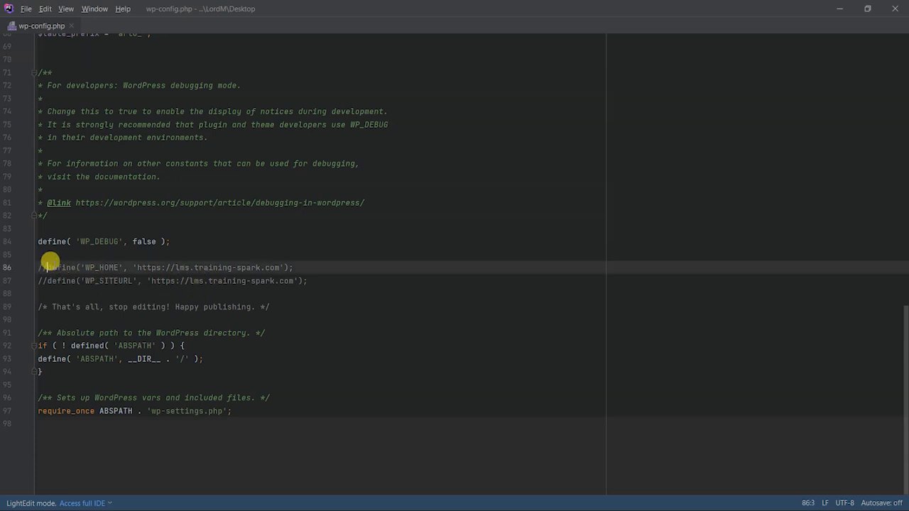
pyautogui.press('BackSpace')
pyautogui.press('BackSpace')
pyautogui.click(46, 277)
pyautogui.press('BackSpace')
pyautogui.press('BackSpace')
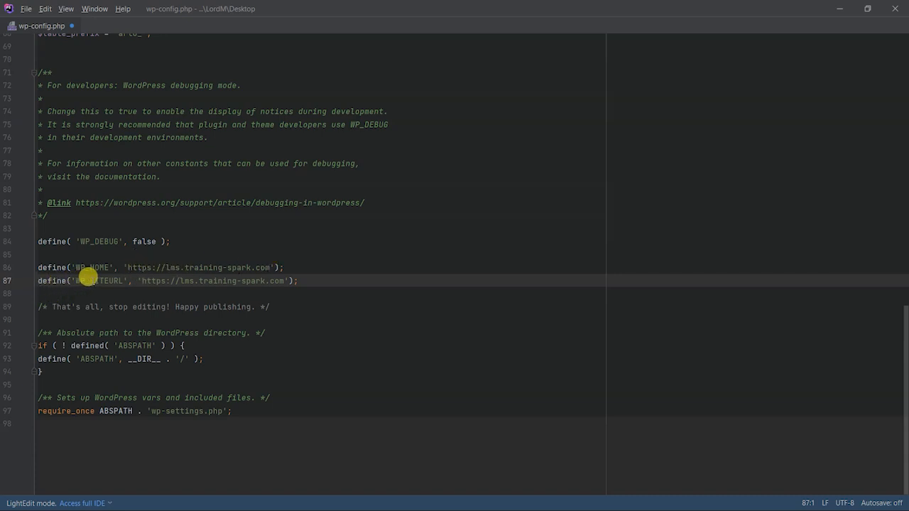
pyautogui.click(299, 280)
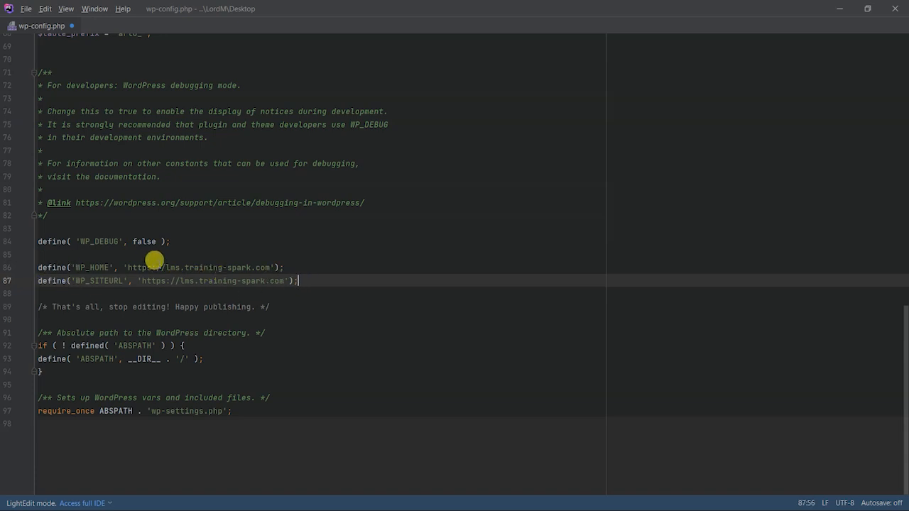
# - Review the URLs assigned to the WP_HOME and WP_SITEURL constants
pyautogui.moveTo(126, 268); pyautogui.dragTo(266, 267)
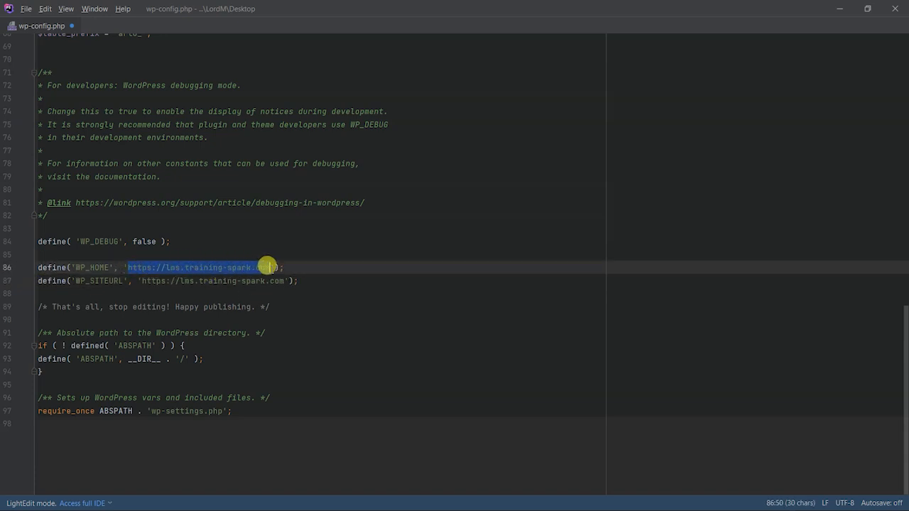
pyautogui.moveTo(139, 281); pyautogui.dragTo(282, 281)
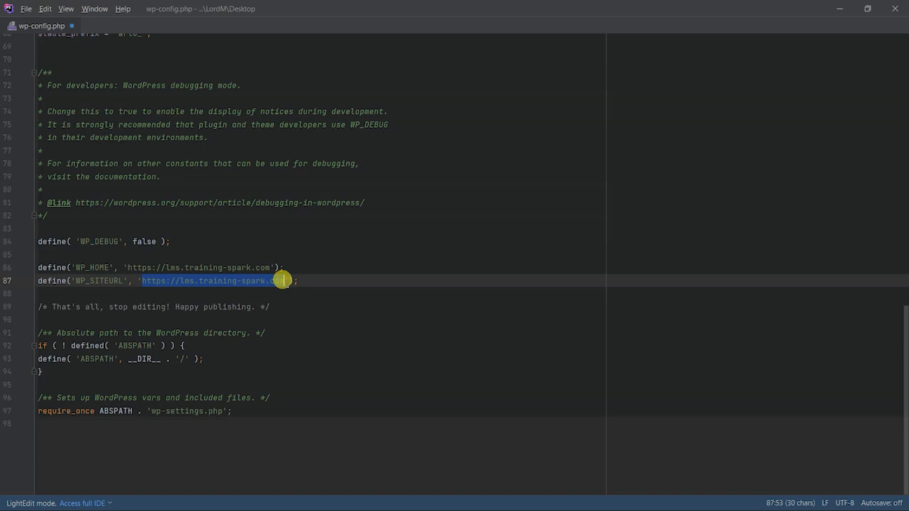
pyautogui.click(278, 305)
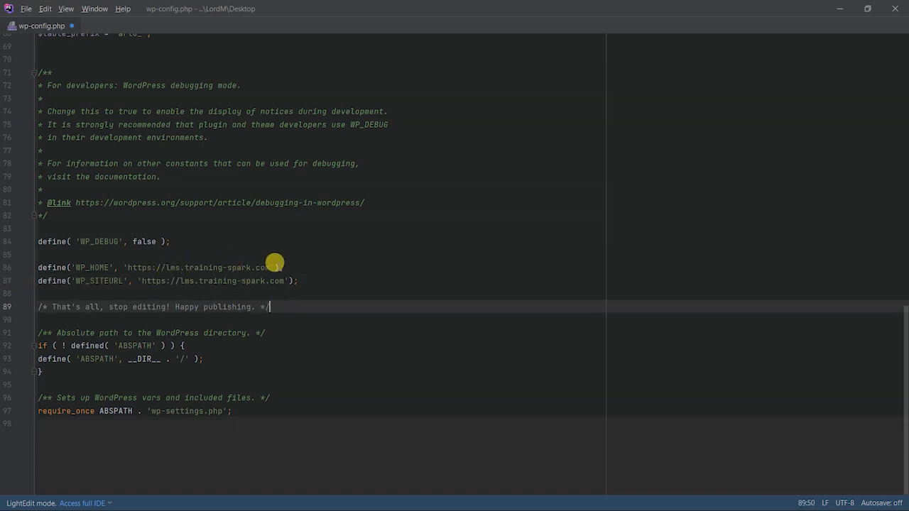
pyautogui.click(287, 268)
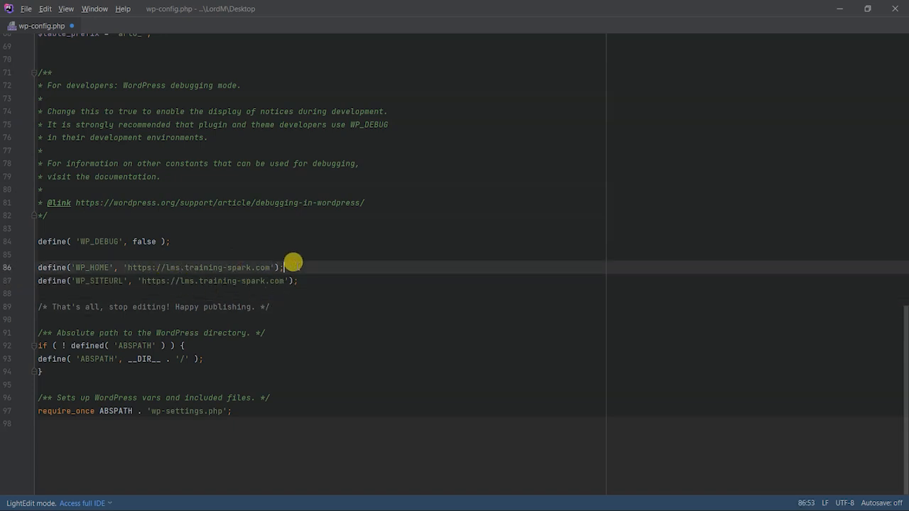
# - Upload the edited wp-config.php from the desktop to the remote public_html folder in Bitvise SFTP, overwriting the existing file
pyautogui.click(839, 8)
pyautogui.moveTo(517, 294); pyautogui.dragTo(518, 295)
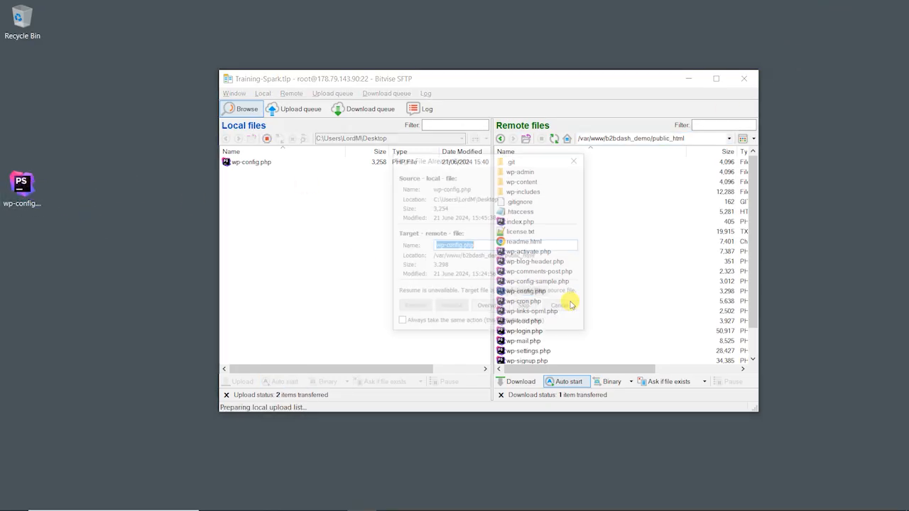
pyautogui.click(513, 308)
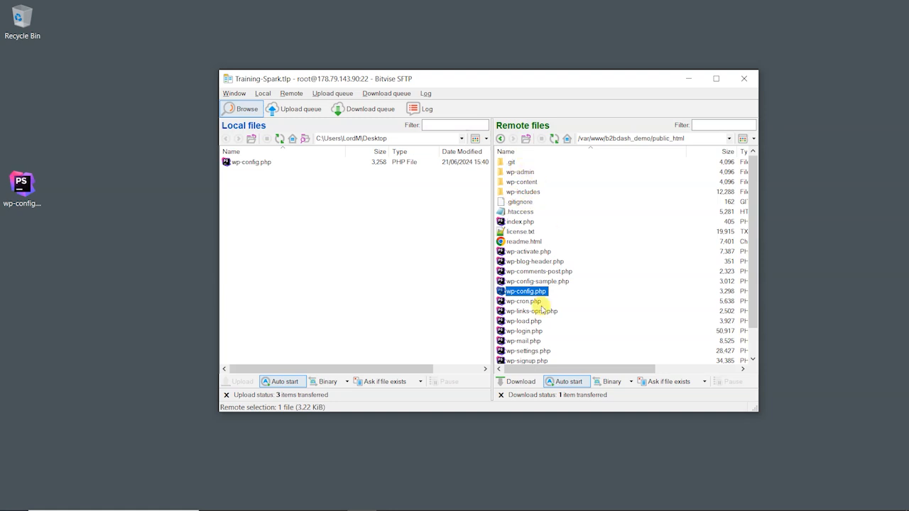
# - Switch back to Firefox, reload the site's home page and inspect the subdomain in its address
pyautogui.moveTo(360, 506)
pyautogui.click(334, 501)
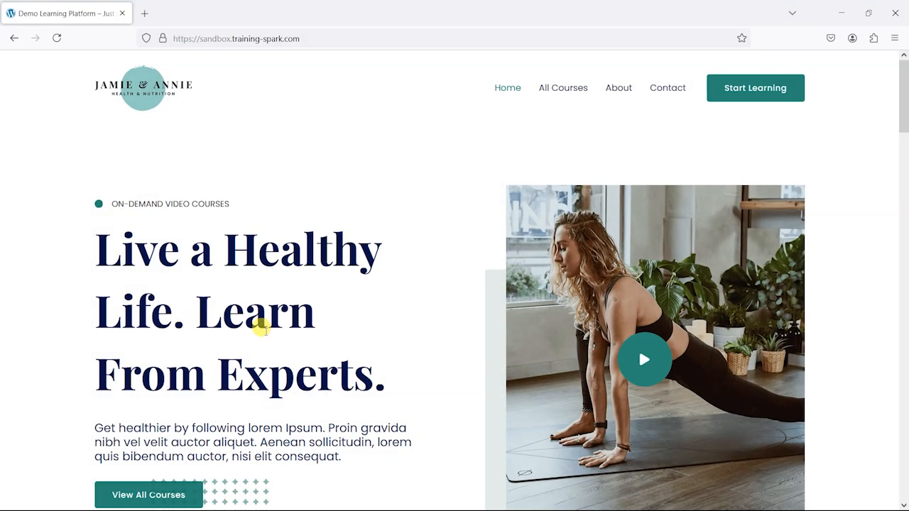
pyautogui.click(57, 38)
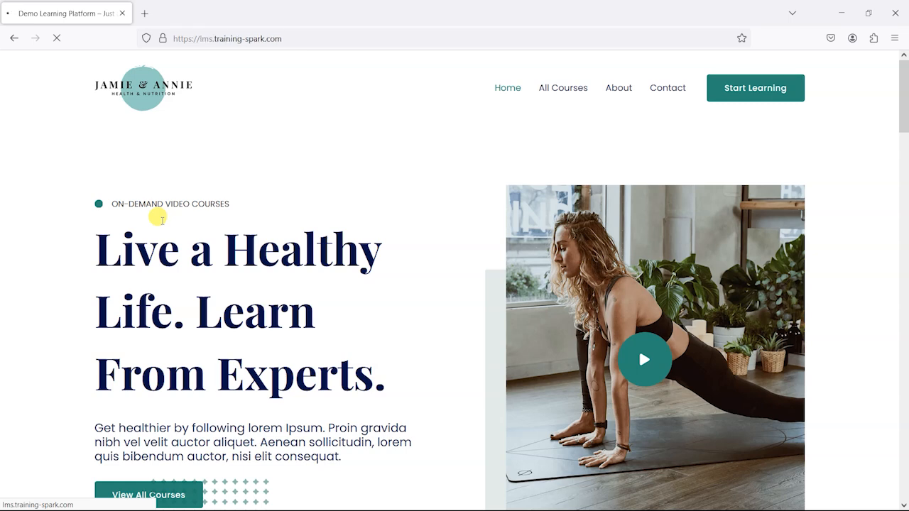
pyautogui.doubleClick(207, 38)
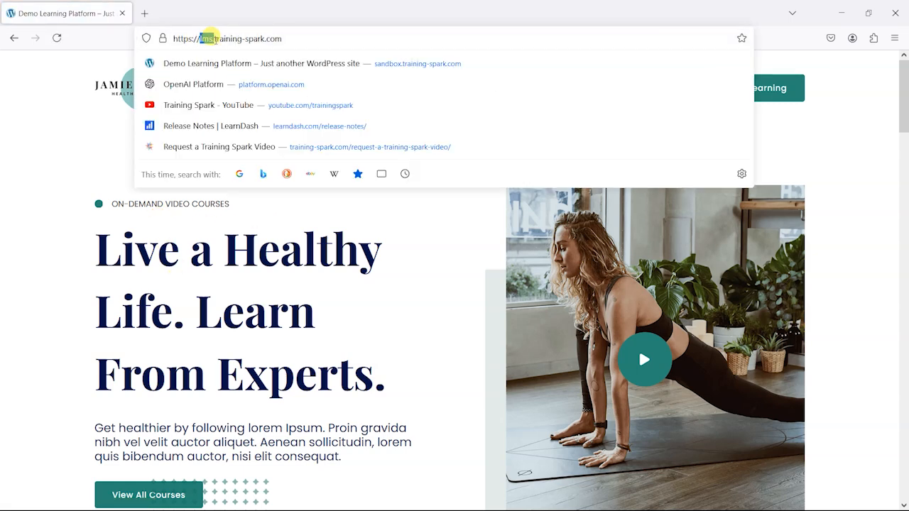
pyautogui.click(100, 217)
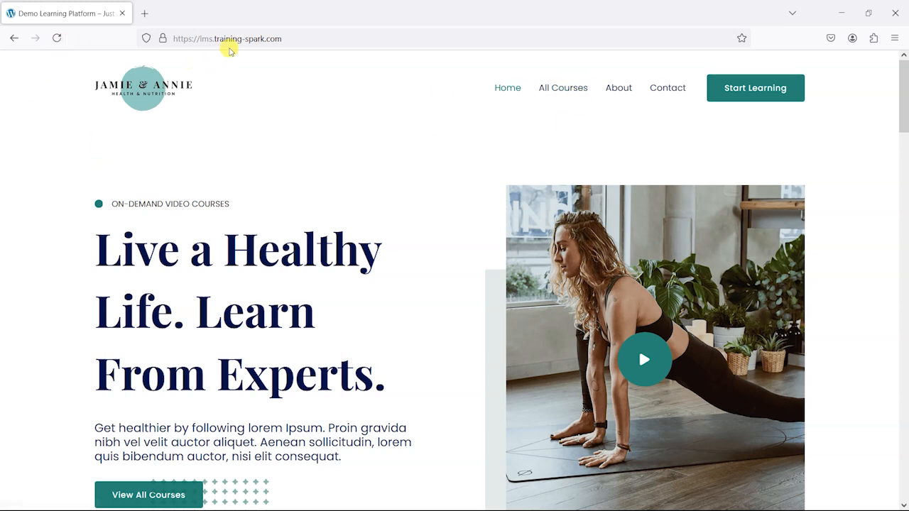
# - Check the addresses of the All Courses and About pages, ending on All Courses
pyautogui.click(561, 90)
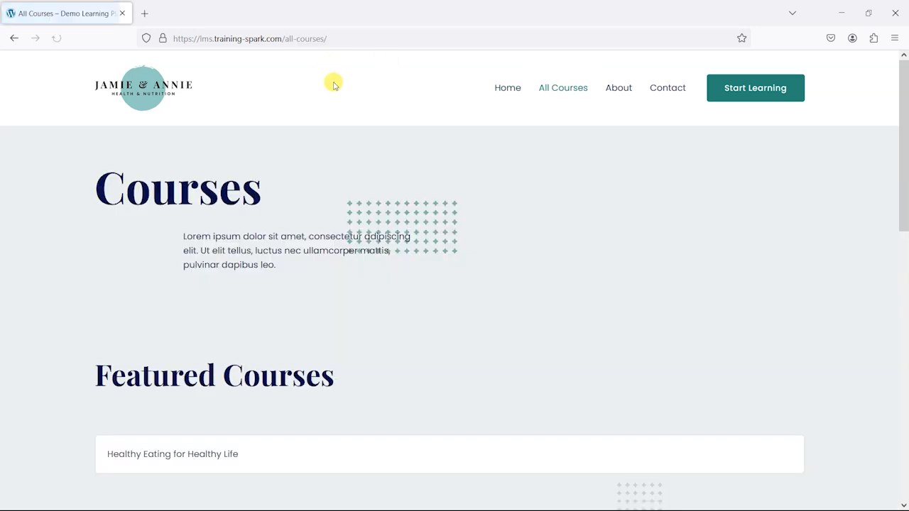
pyautogui.click(619, 90)
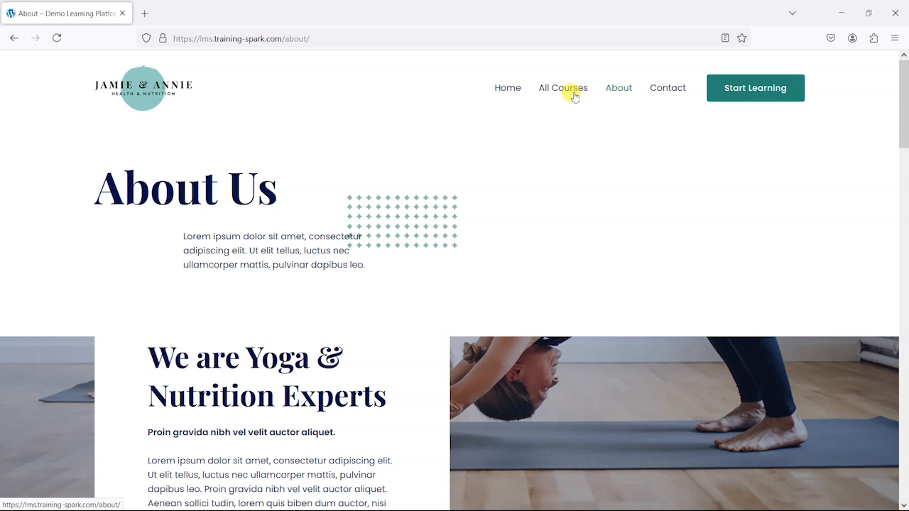
pyautogui.click(546, 90)
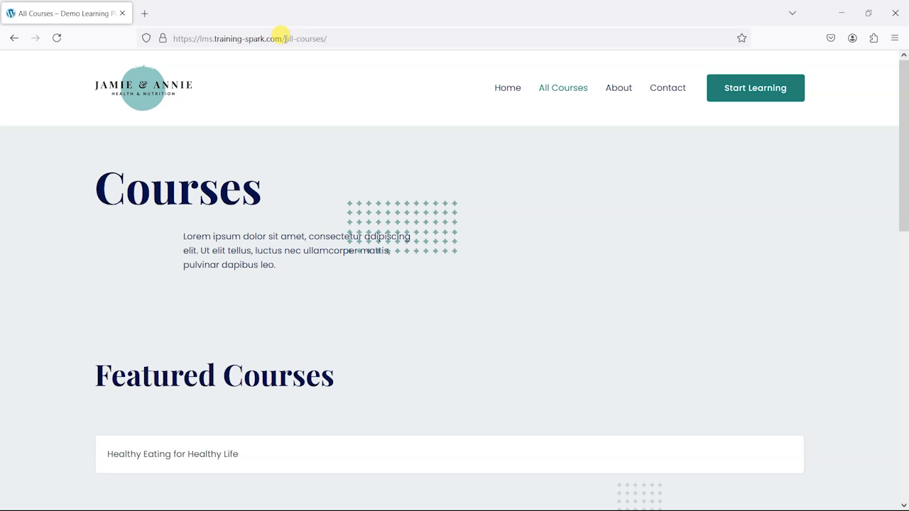
# - Open the wp-admin page on the lms.training-spark.com address
pyautogui.moveTo(284, 39); pyautogui.dragTo(351, 41)
pyautogui.write('wp-admin')
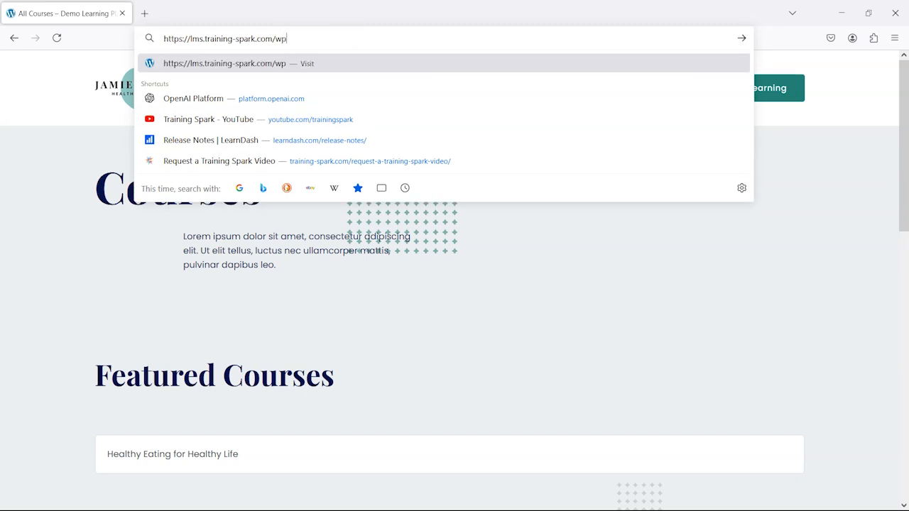
pyautogui.press('Return')
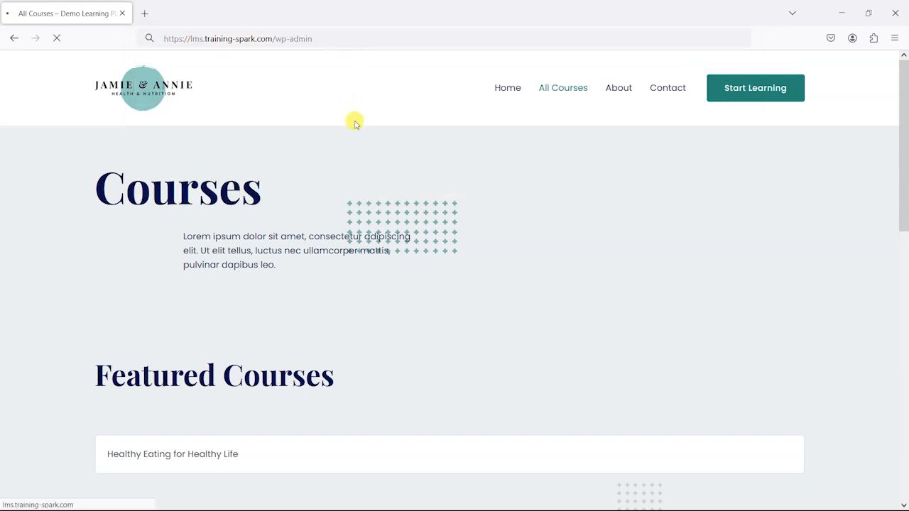
# - Log in to the WordPress admin with the account username and password, and dismiss the offer to save the login
pyautogui.write('mark')
pyautogui.press('Return')
pyautogui.write('******')
pyautogui.press('BackSpace')
pyautogui.press('BackSpace')
pyautogui.press('BackSpace')
pyautogui.press('BackSpace')
pyautogui.press('BackSpace')
pyautogui.press('BackSpace')
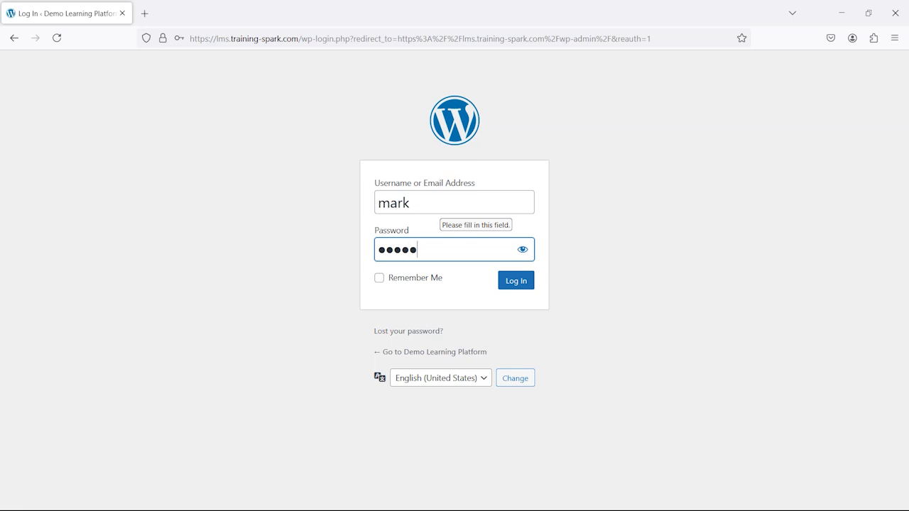
pyautogui.write('*********')
pyautogui.press('Return')
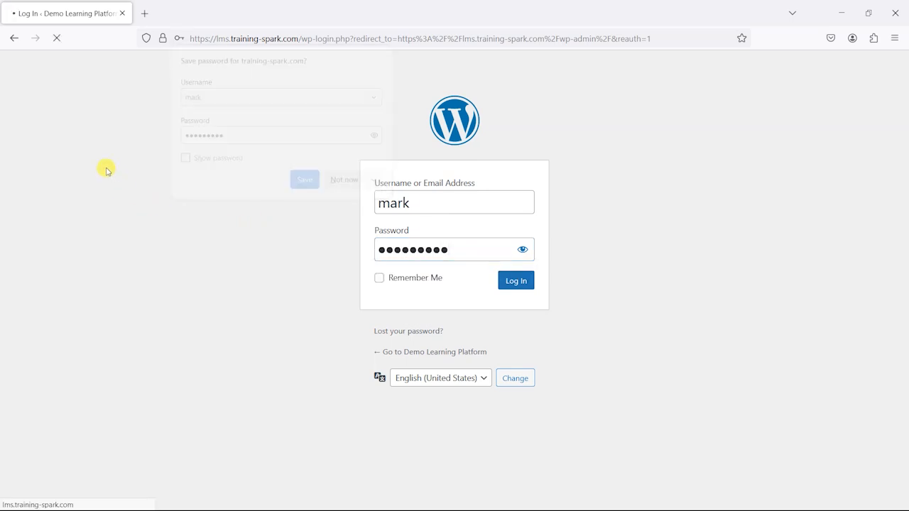
pyautogui.click(136, 134)
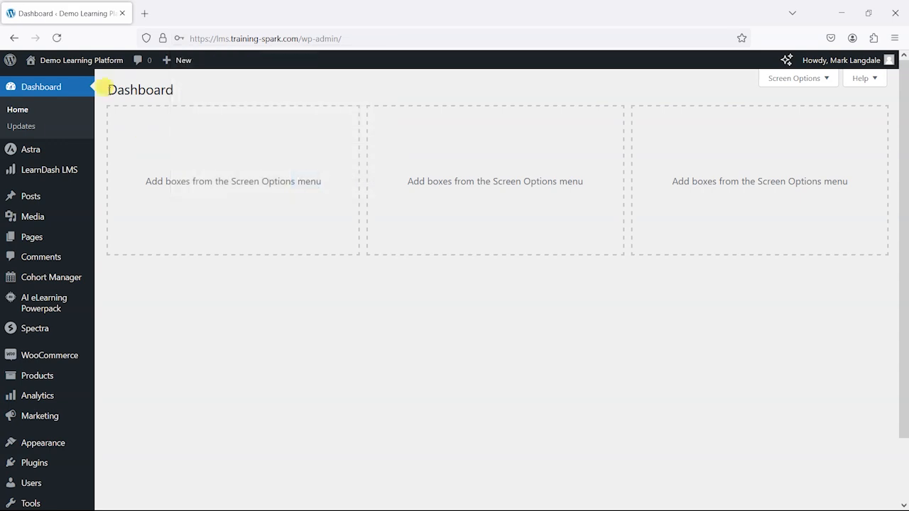
# - Visit the live site from the dashboard and look through its All Courses page
pyautogui.moveTo(75, 62)
pyautogui.click(67, 83)
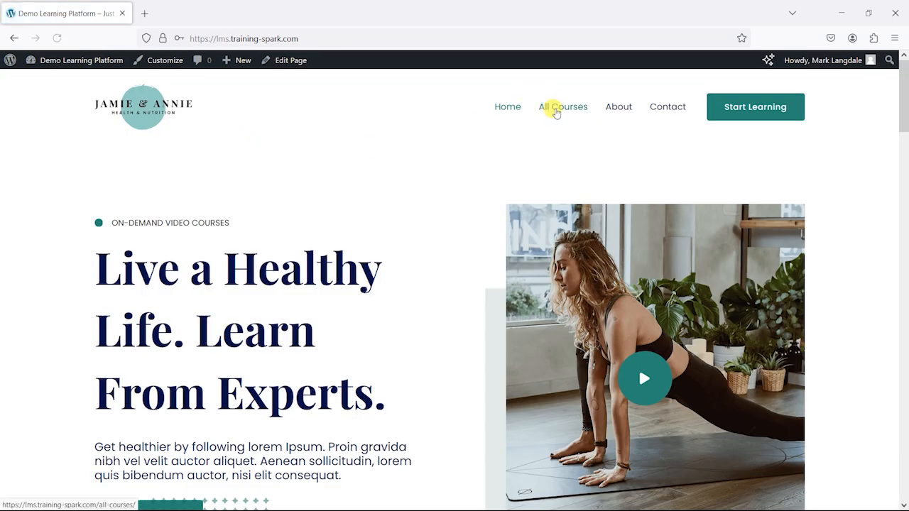
pyautogui.click(556, 108)
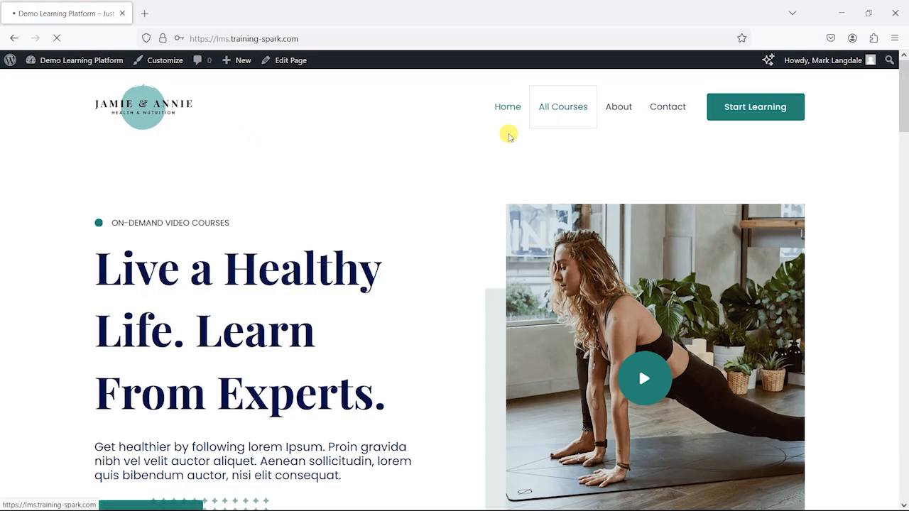
pyautogui.scroll(-5, 493, 251)
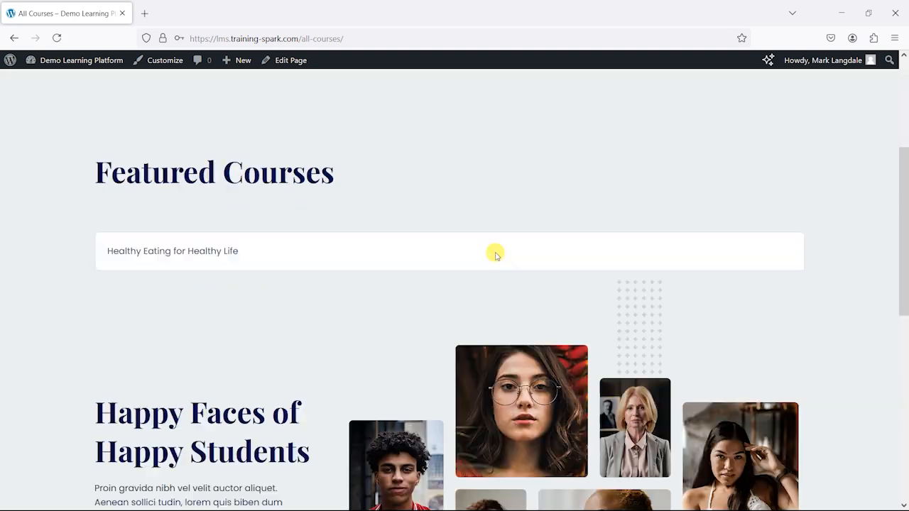
# - Open the Healthy Eating for Healthy Life course and examine the content of its Drinking Fluids for Healthy Day lesson
pyautogui.click(197, 159)
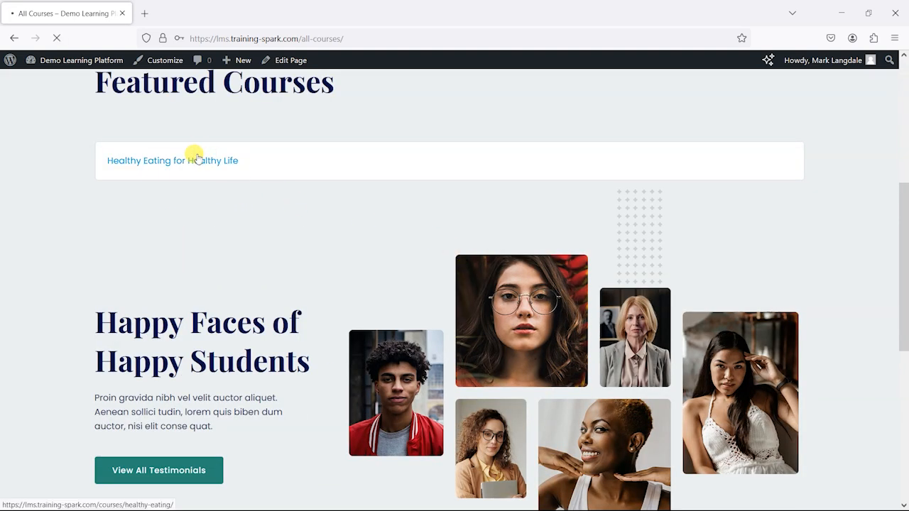
pyautogui.scroll(-5, 298, 185)
pyautogui.scroll(-5, 341, 205)
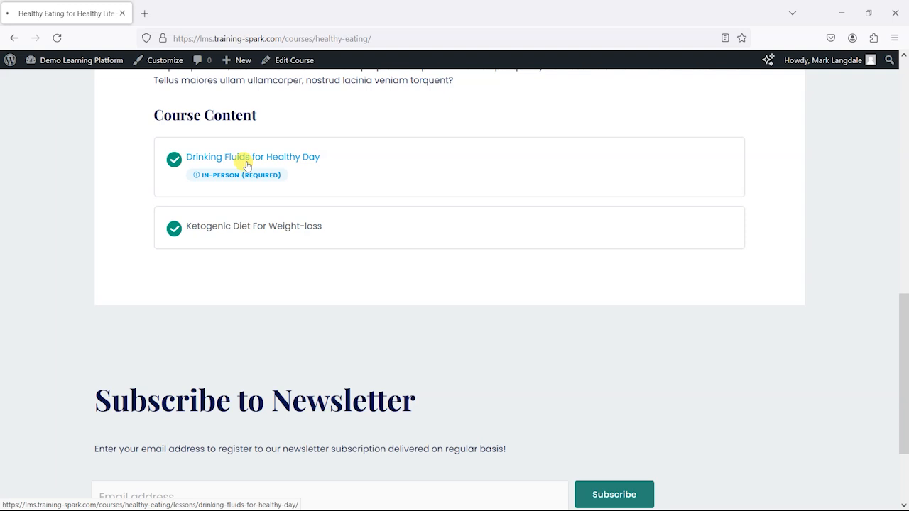
pyautogui.click(247, 158)
pyautogui.scroll(-8, 385, 210)
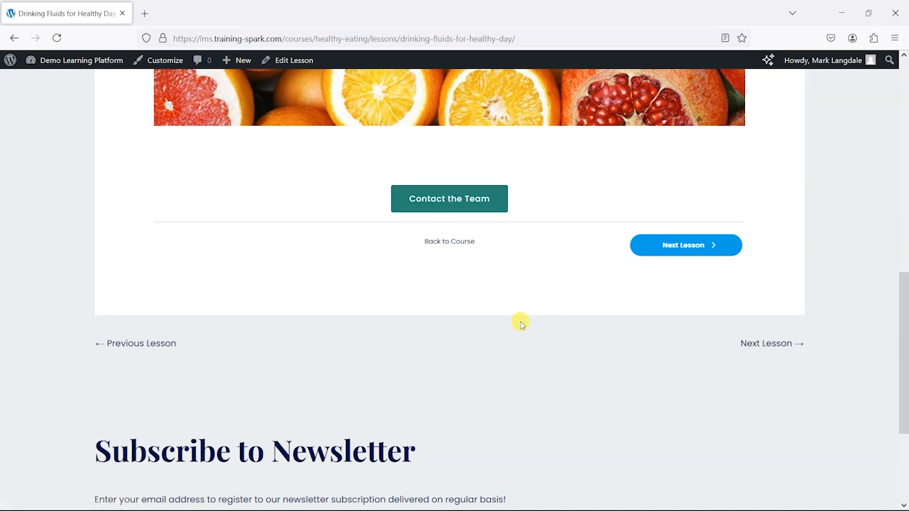
pyautogui.scroll(5, 520, 323)
pyautogui.scroll(3, 520, 322)
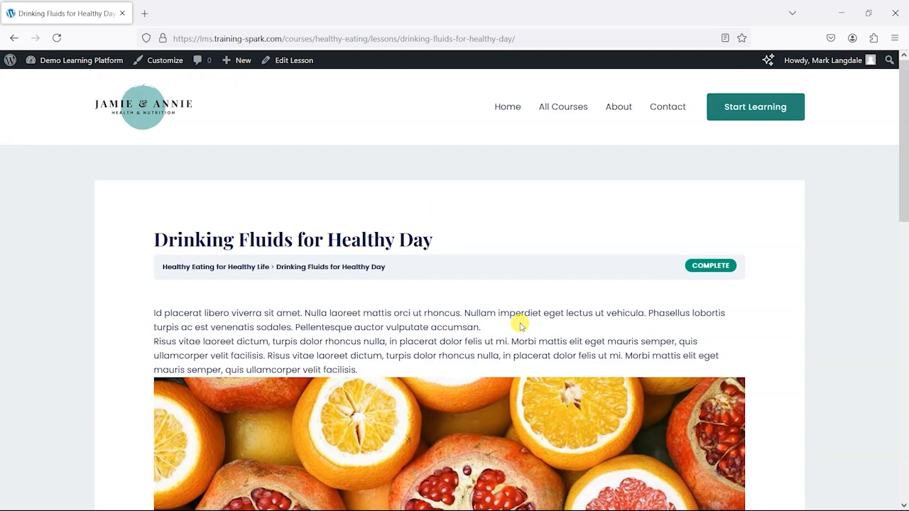
pyautogui.scroll(-8, 529, 328)
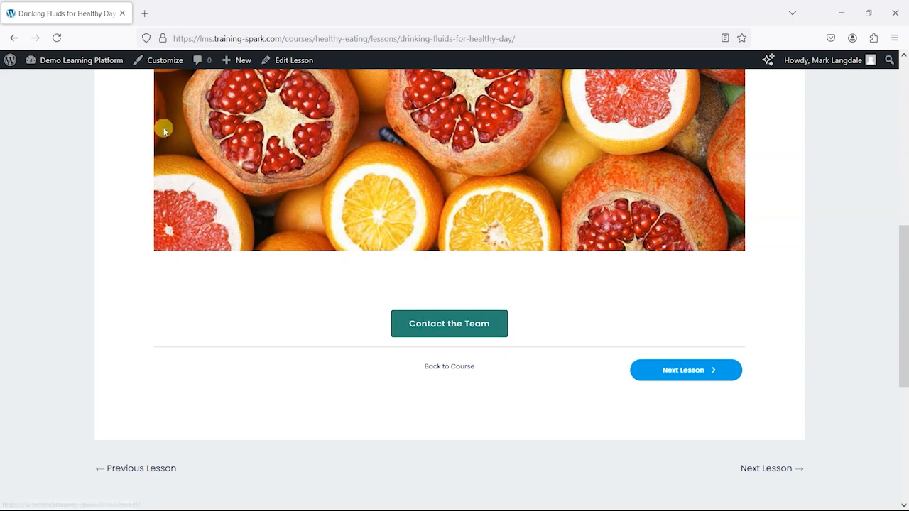
# - Return to the WordPress dashboard and go to the page for adding a new plugin
pyautogui.moveTo(61, 61)
pyautogui.click(58, 82)
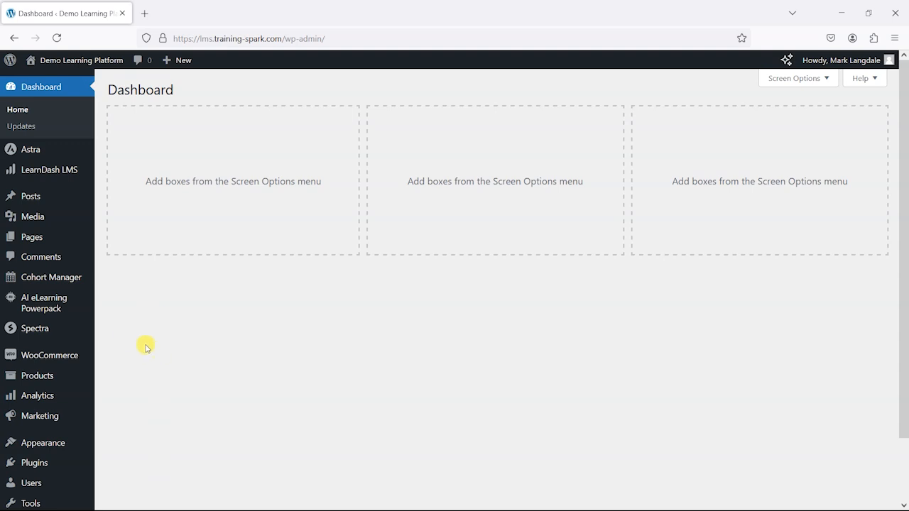
pyautogui.click(39, 466)
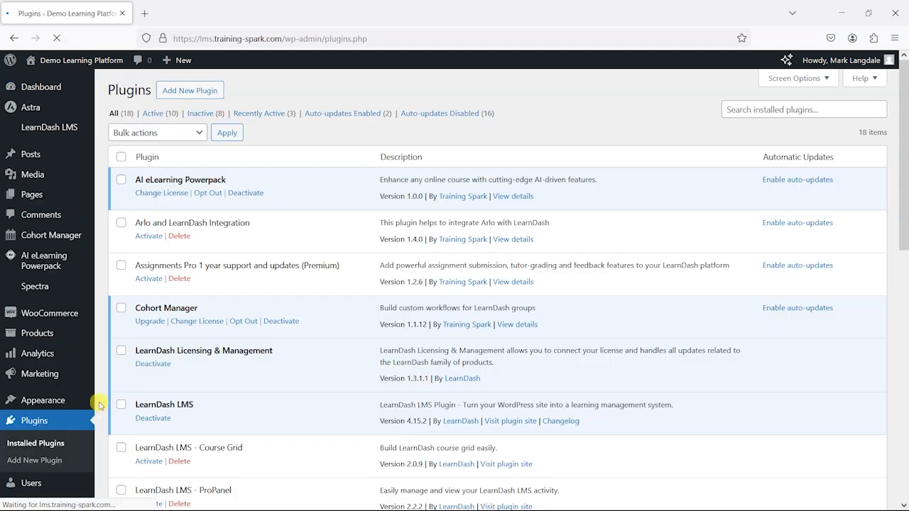
pyautogui.click(175, 92)
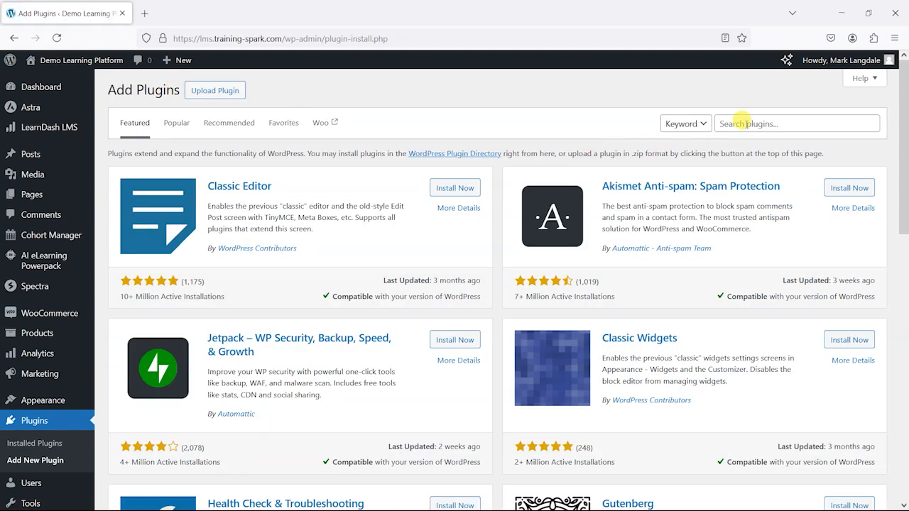
# - Search for the Better Search Replace plugin by WP Engine, install it and activate it
pyautogui.click(745, 124)
pyautogui.write('Better Search')
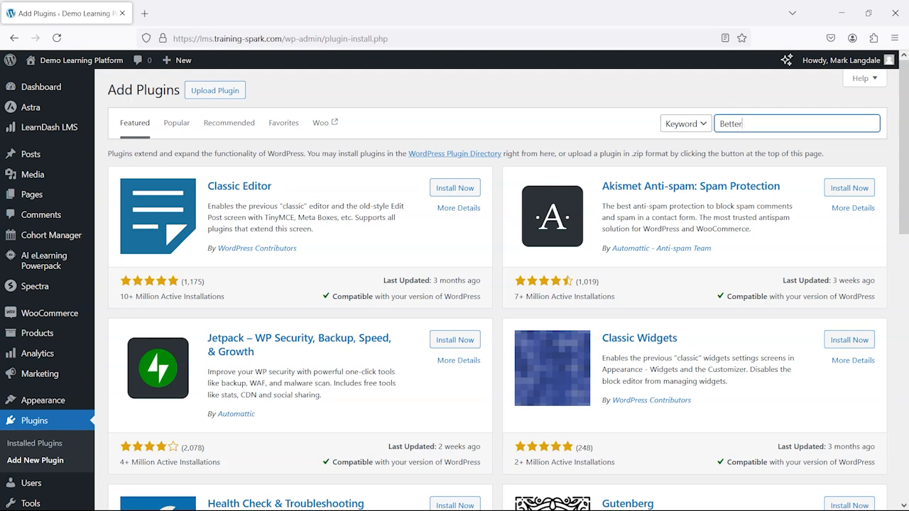
pyautogui.write(' Replace')
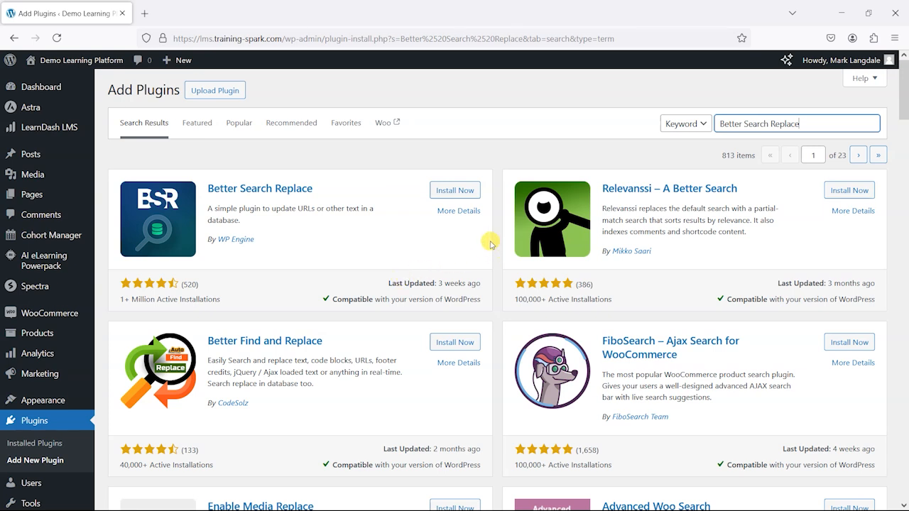
pyautogui.click(454, 191)
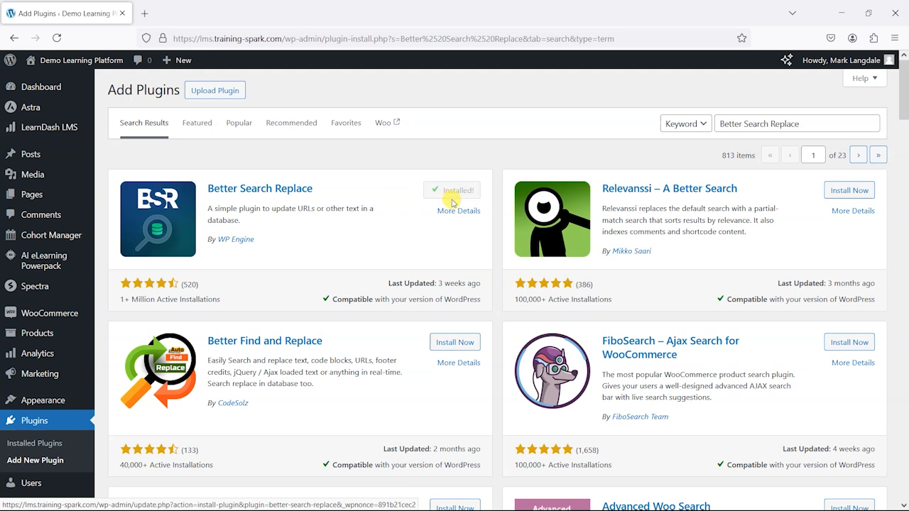
pyautogui.click(461, 192)
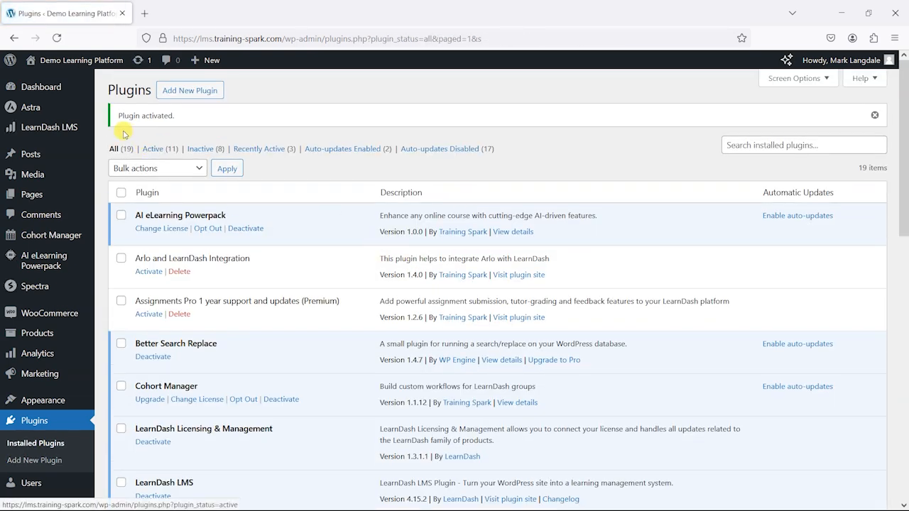
# - Open the Better Search Replace tool in the WordPress admin
pyautogui.scroll(-3, 61, 252)
pyautogui.moveTo(70, 288)
pyautogui.moveTo(35, 436)
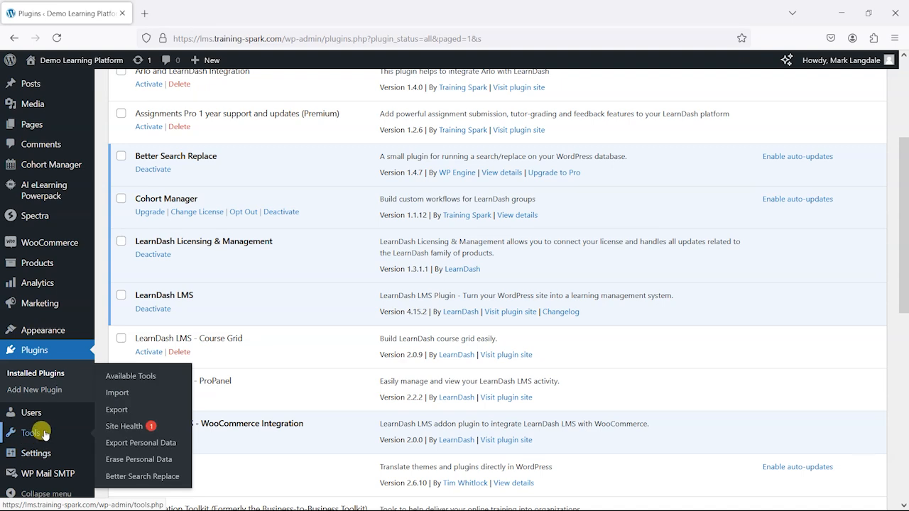
pyautogui.click(138, 477)
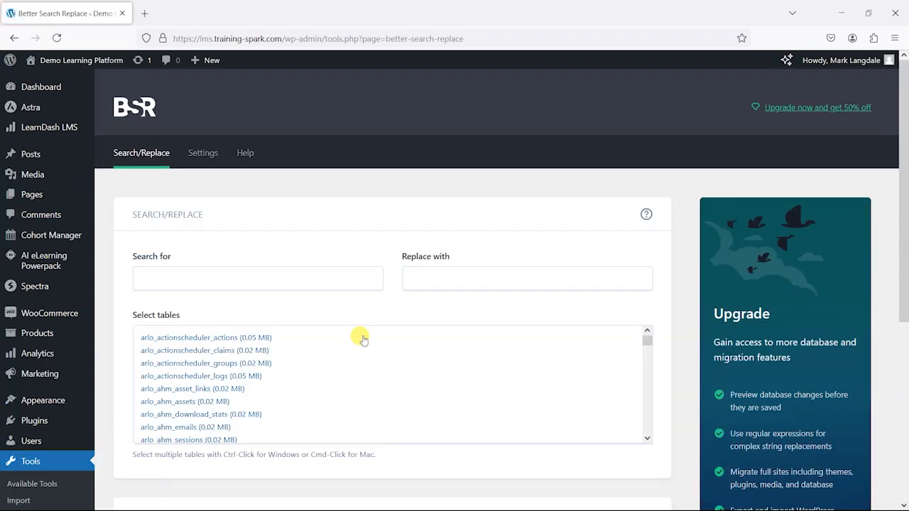
# - Look over the Search/Replace form and the plugin's Settings, ending back on Search/Replace
pyautogui.scroll(-5, 493, 260)
pyautogui.scroll(5, 348, 272)
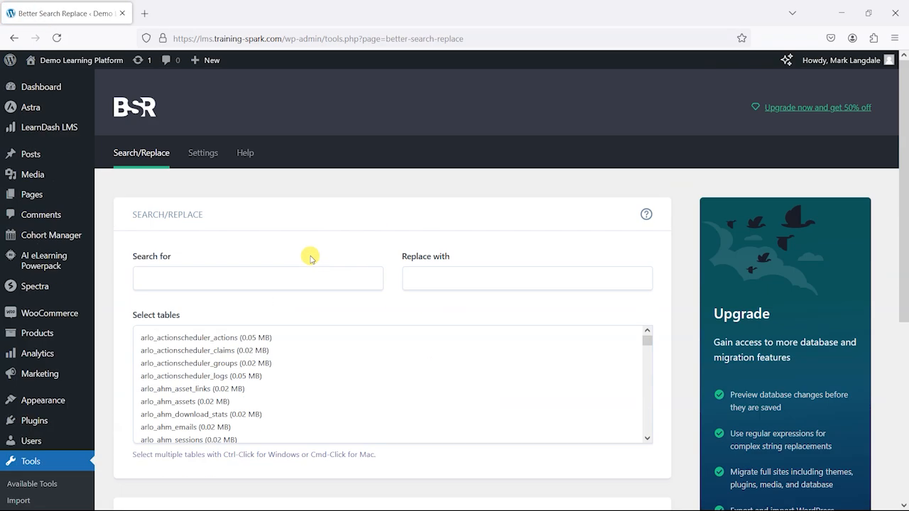
pyautogui.click(197, 157)
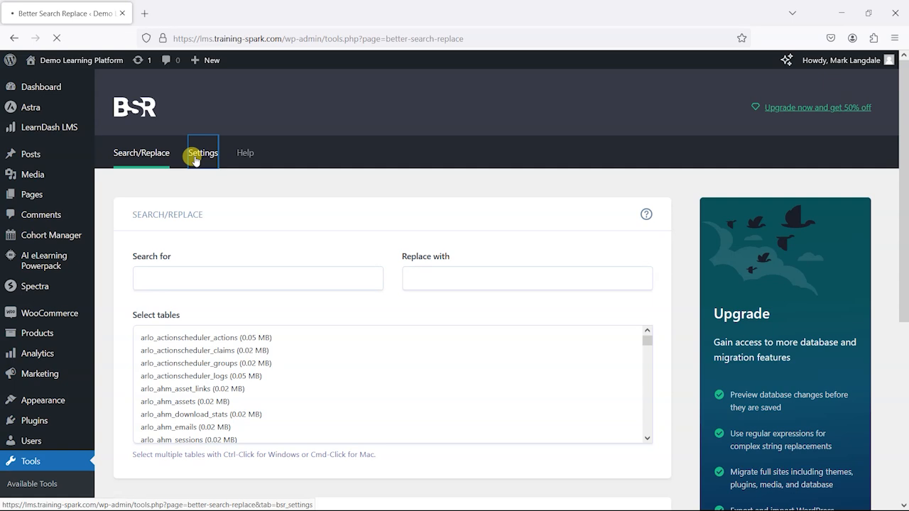
pyautogui.click(156, 157)
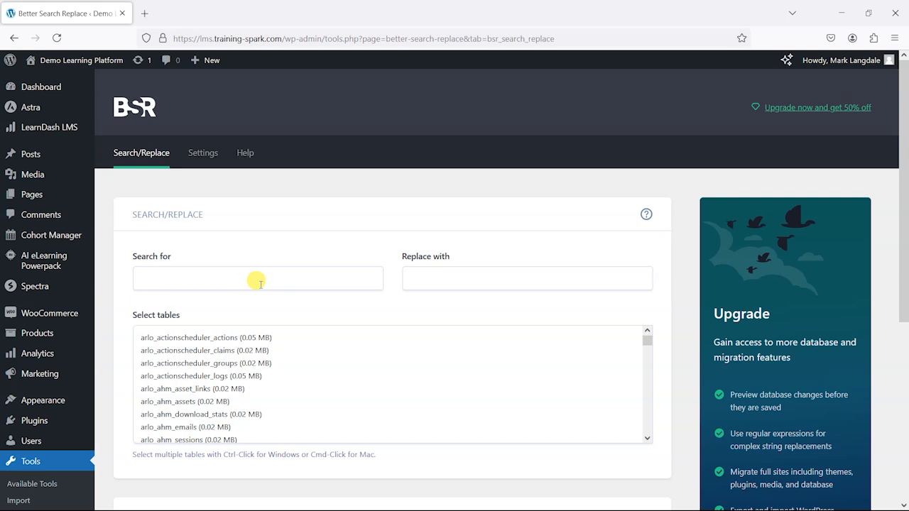
pyautogui.scroll(-2, 293, 237)
pyautogui.scroll(1, 293, 238)
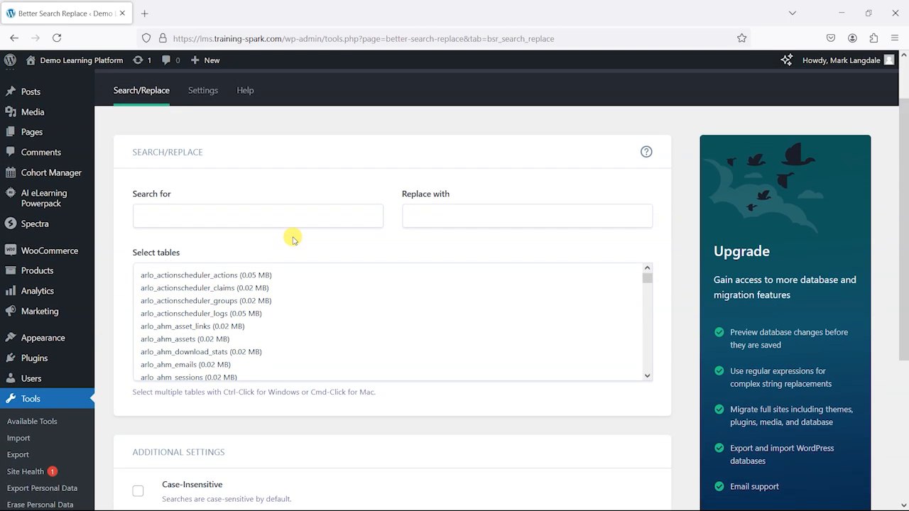
pyautogui.moveTo(282, 38); pyautogui.dragTo(145, 28)
pyautogui.hotkey('ctrl', 'c')
pyautogui.click(422, 215)
pyautogui.hotkey('ctrl', 'v')
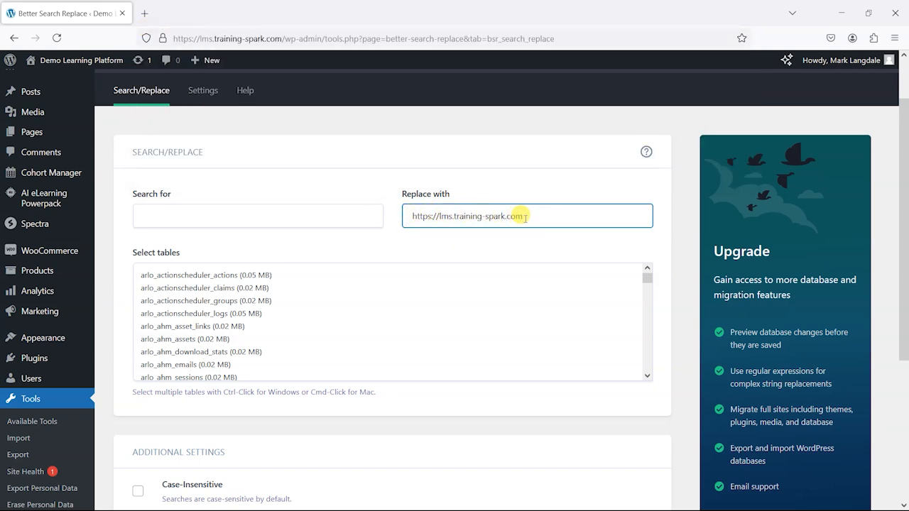
pyautogui.click(249, 216)
pyautogui.hotkey('ctrl', 'v')
pyautogui.moveTo(182, 215); pyautogui.dragTo(168, 214)
pyautogui.write('sandbox')
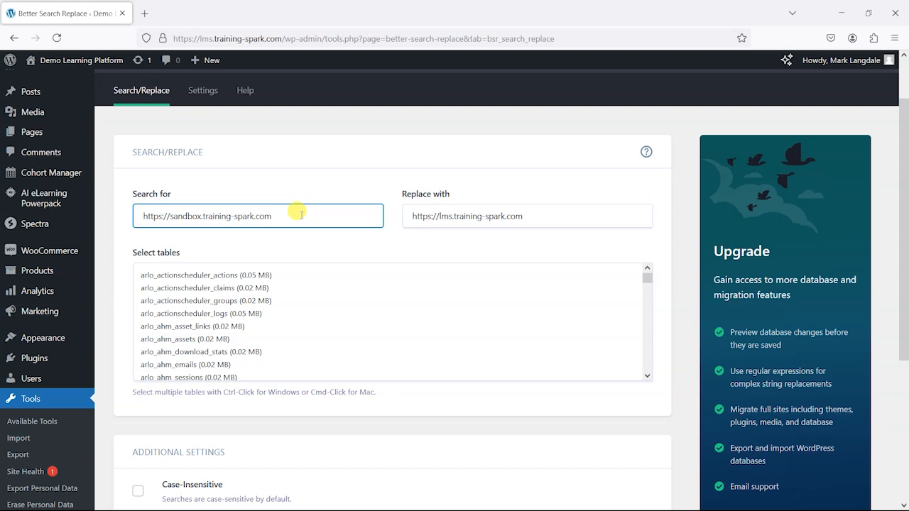
# - Select all database tables in the list, starting from arlo_actionscheduler_actions, for the search and replace
pyautogui.scroll(1, 269, 299)
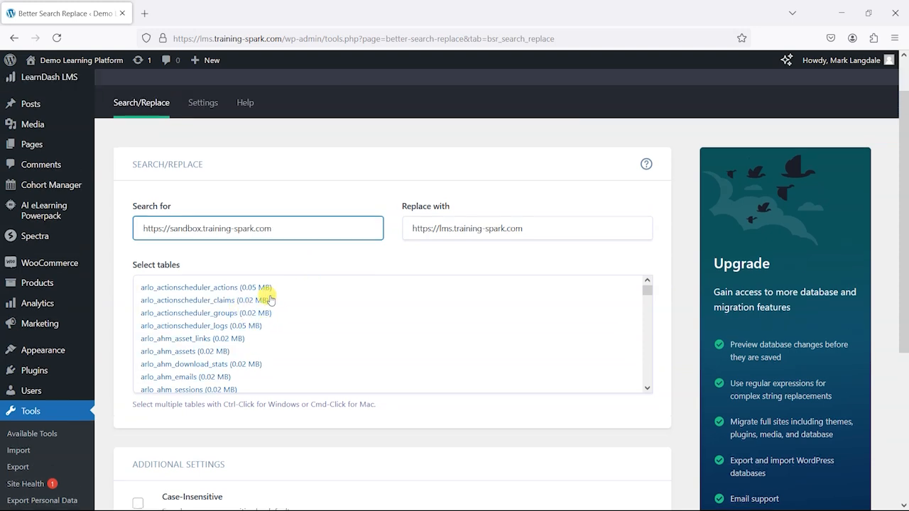
pyautogui.click(240, 339)
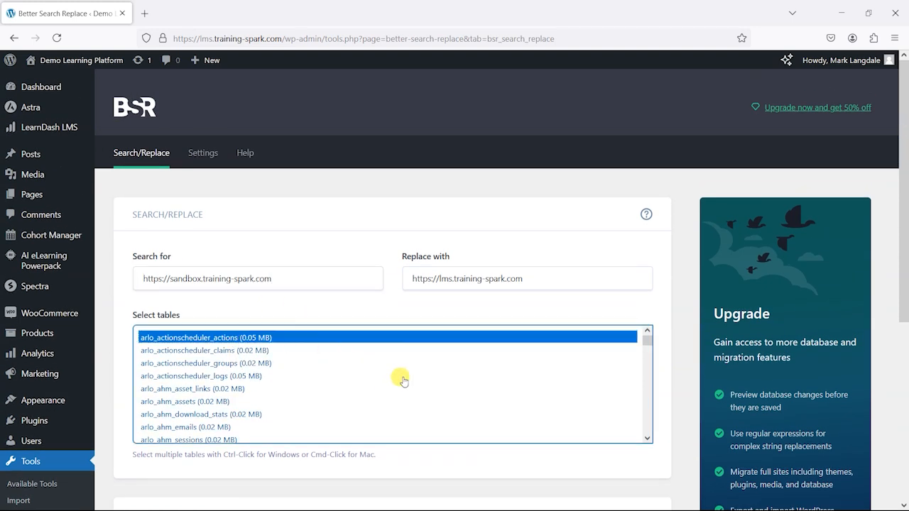
pyautogui.scroll(-1, 122, 359)
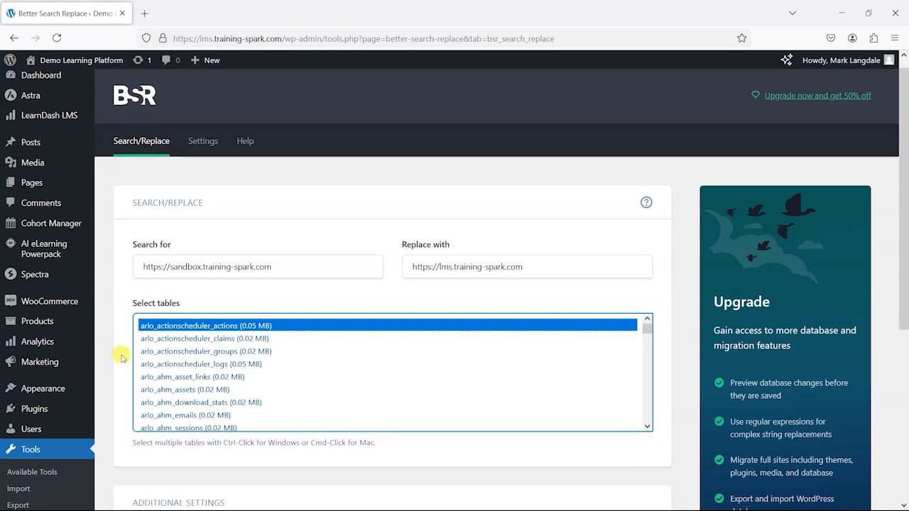
pyautogui.scroll(-3, 122, 359)
pyautogui.scroll(-10, 233, 246)
pyautogui.scroll(-15, 216, 260)
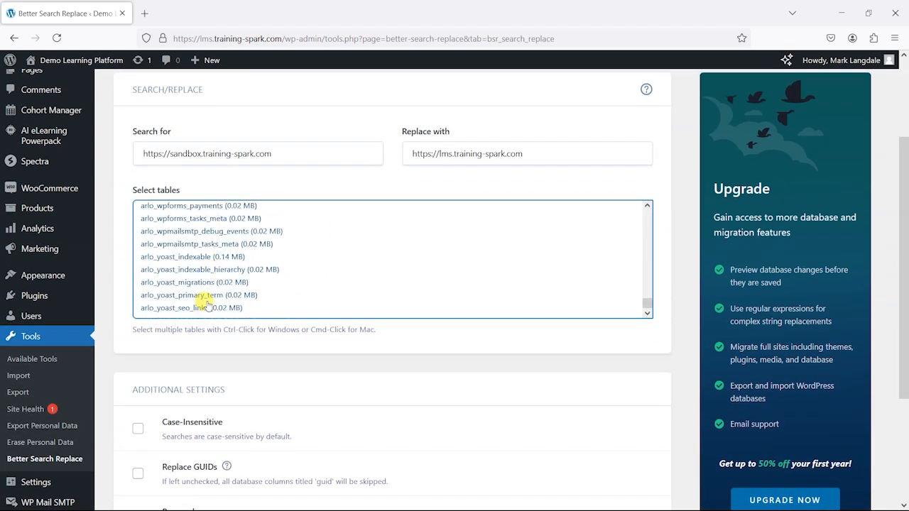
pyautogui.keyDown('shift'); pyautogui.click(203, 313); pyautogui.keyUp('shift')
# - Review the table selection and check the URL entered as the search text
pyautogui.scroll(20, 224, 299)
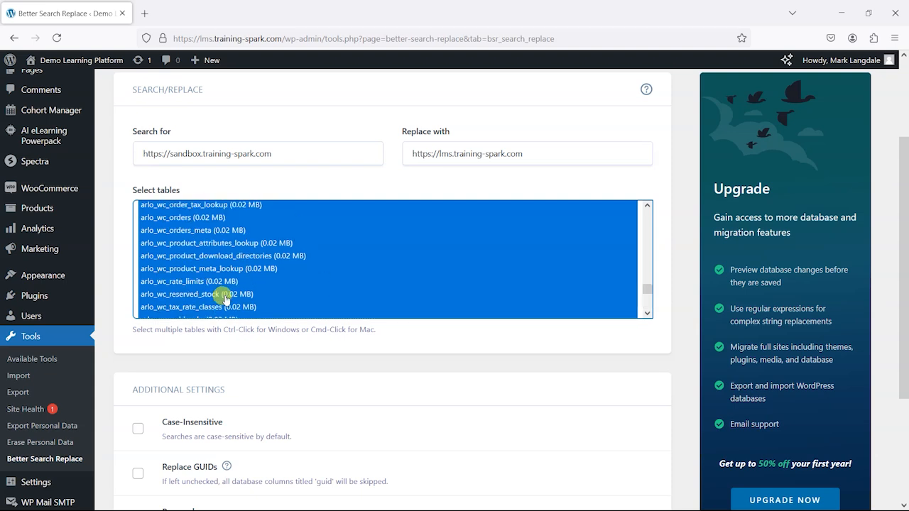
pyautogui.scroll(3, 225, 299)
pyautogui.scroll(-5, 225, 299)
pyautogui.scroll(4, 263, 229)
pyautogui.scroll(2, 217, 150)
pyautogui.scroll(1, 217, 148)
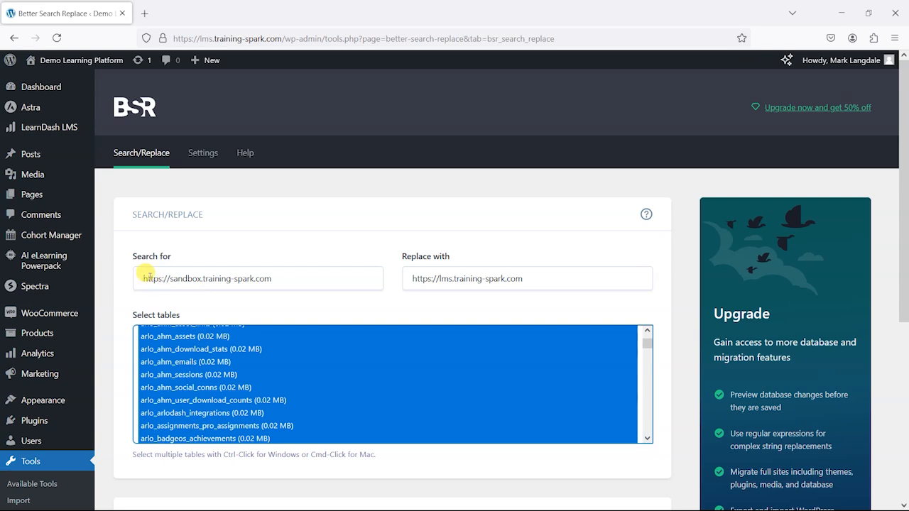
pyautogui.click(273, 279)
pyautogui.tripleClick(224, 279)
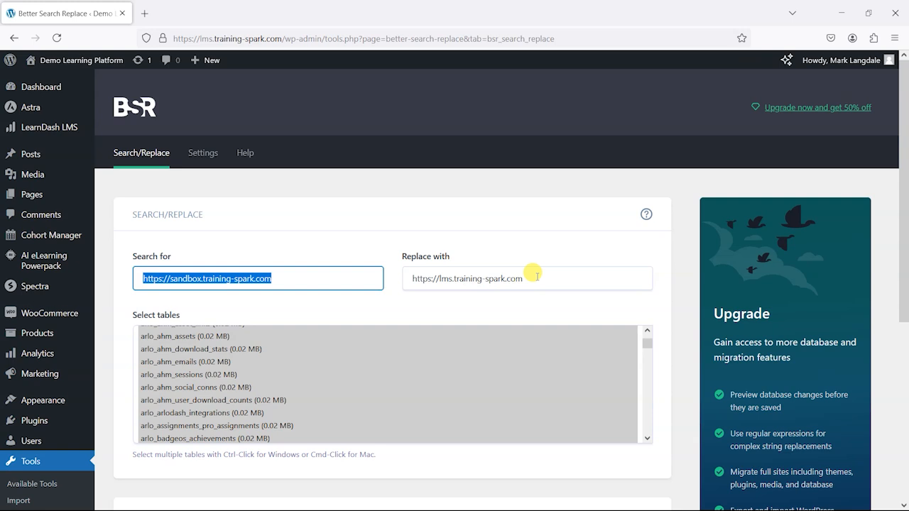
# - Turn off the dry run option and run the search/replace on all selected database tables
pyautogui.scroll(-5, 284, 391)
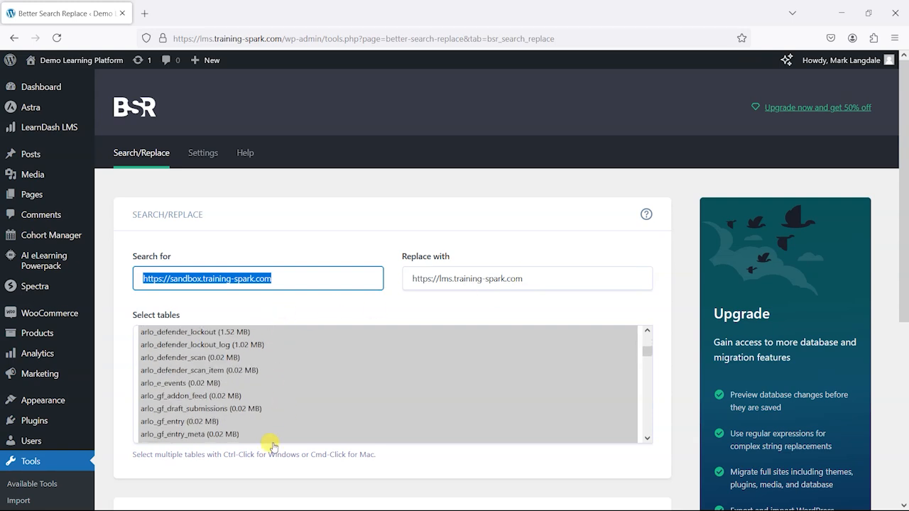
pyautogui.scroll(-4, 270, 442)
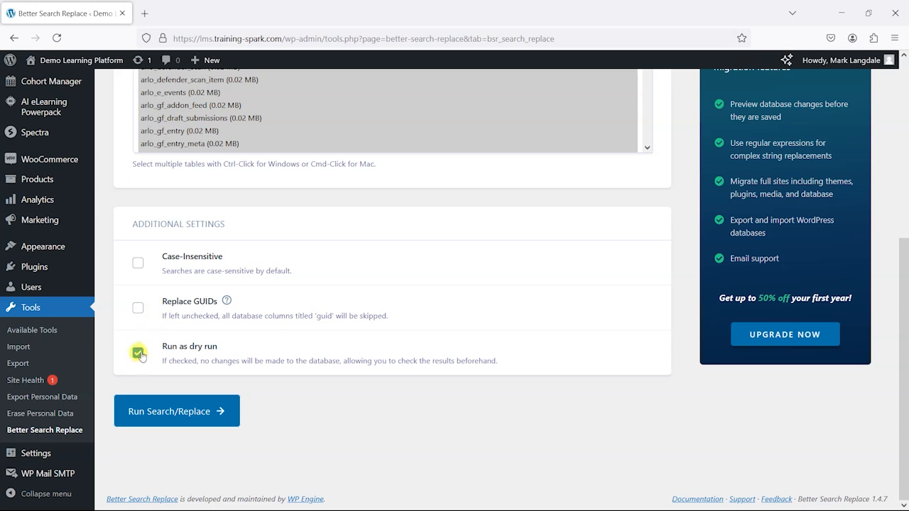
pyautogui.scroll(1, 239, 201)
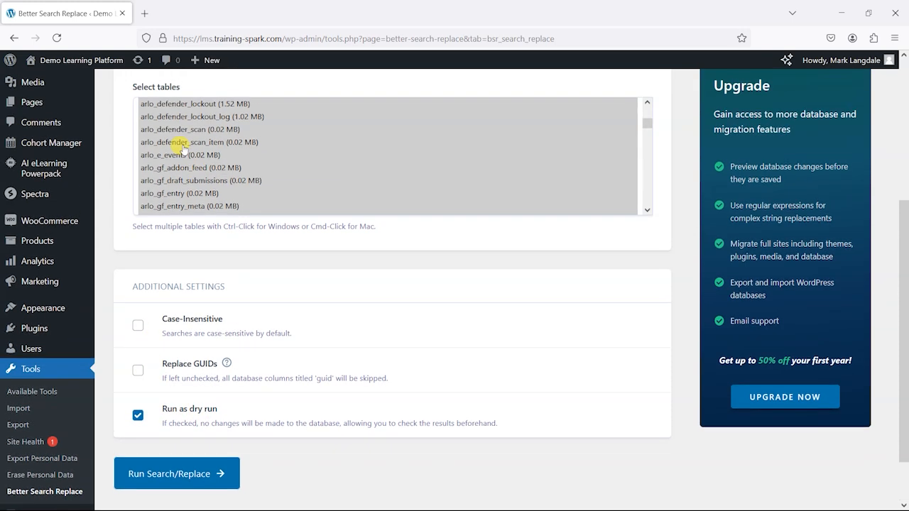
pyautogui.scroll(-1, 249, 327)
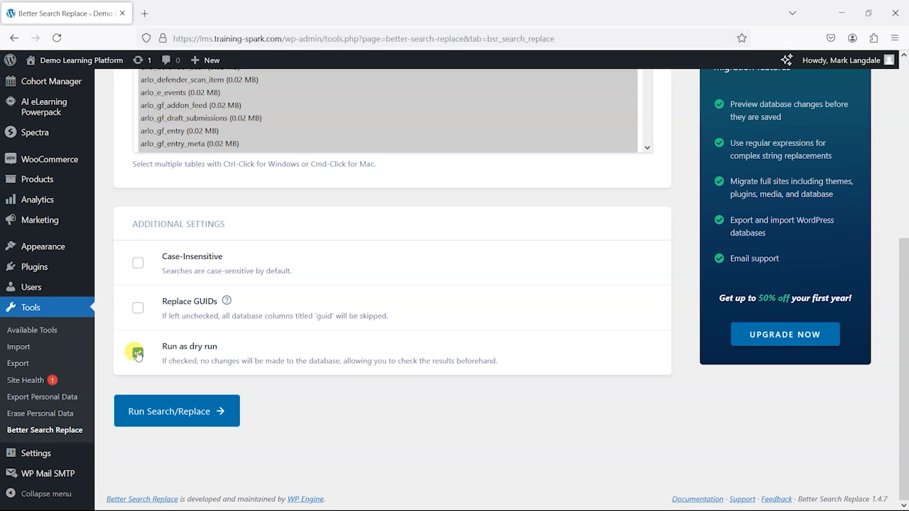
pyautogui.scroll(2, 138, 353)
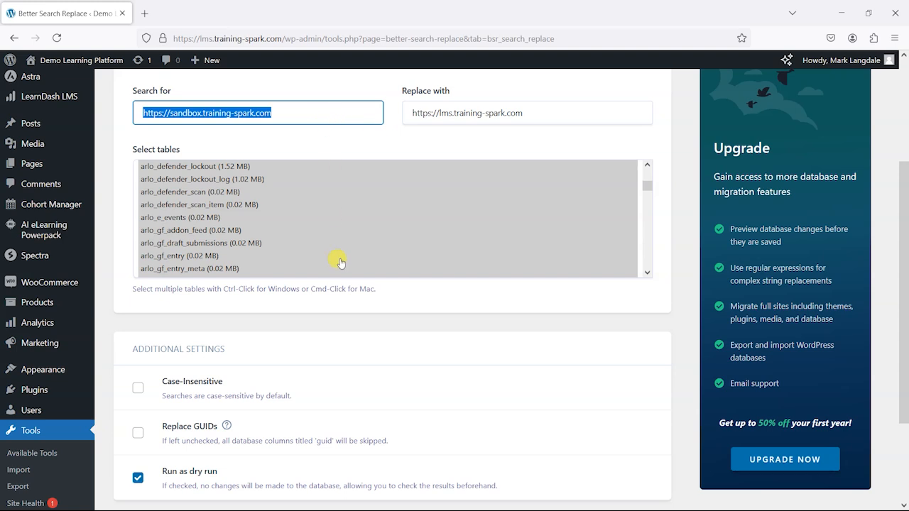
pyautogui.scroll(-1, 334, 260)
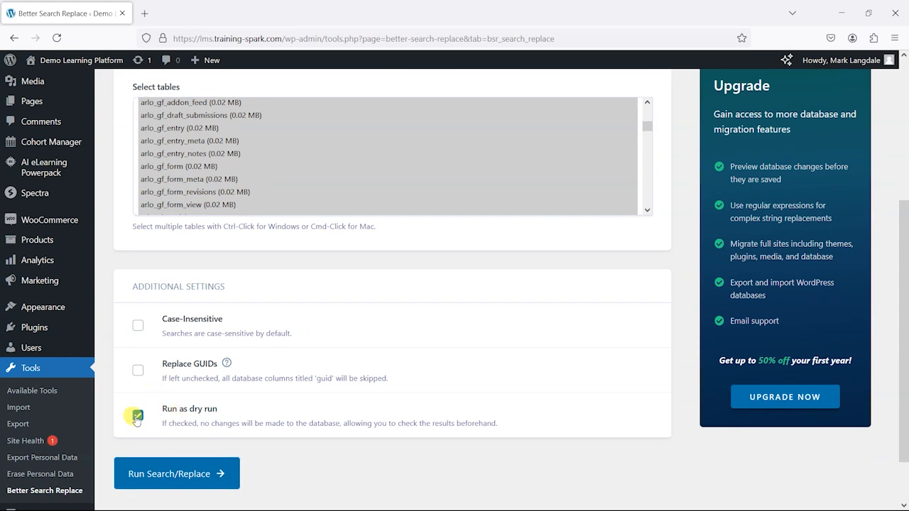
pyautogui.scroll(2, 270, 244)
pyautogui.click(542, 181)
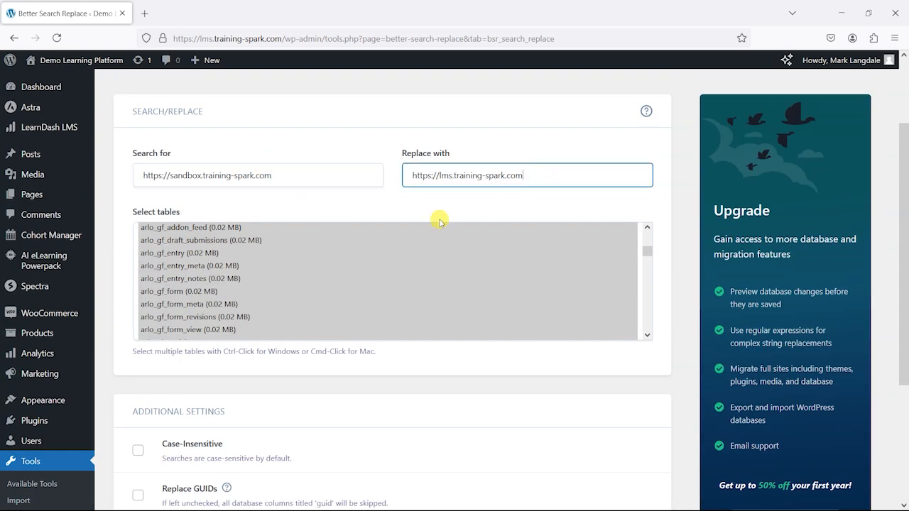
pyautogui.scroll(-2, 335, 305)
pyautogui.scroll(-1, 213, 378)
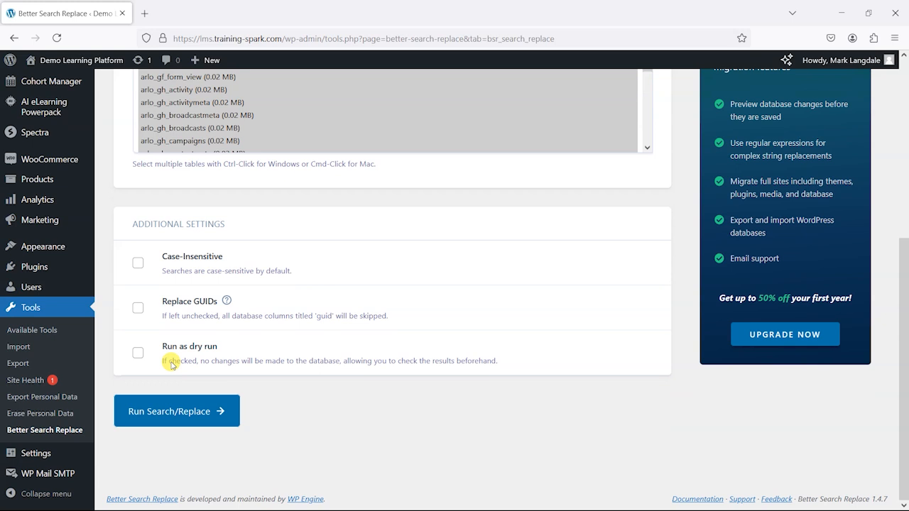
pyautogui.click(175, 412)
pyautogui.scroll(-1, 247, 396)
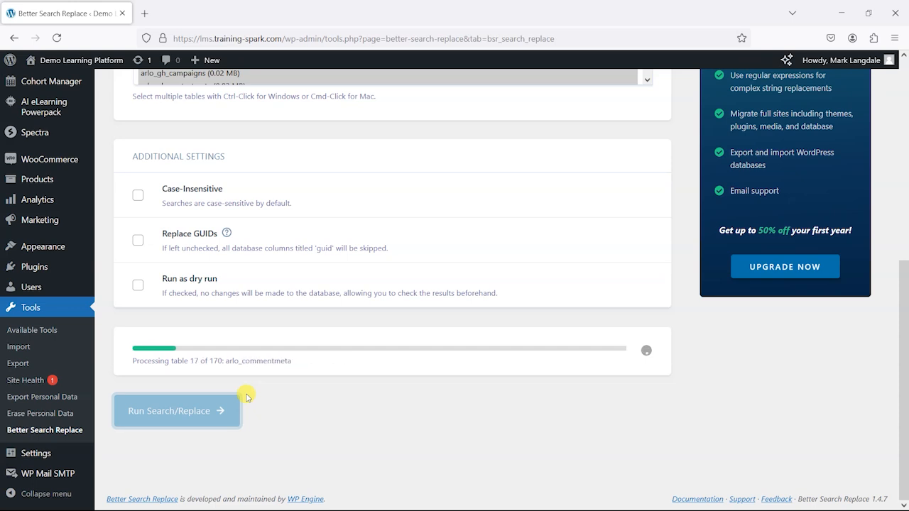
pyautogui.scroll(4, 272, 390)
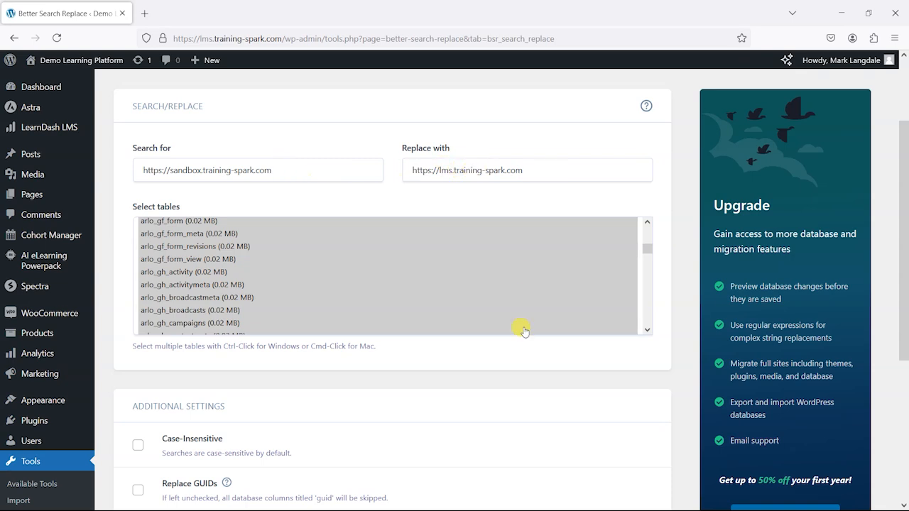
pyautogui.scroll(-4, 593, 418)
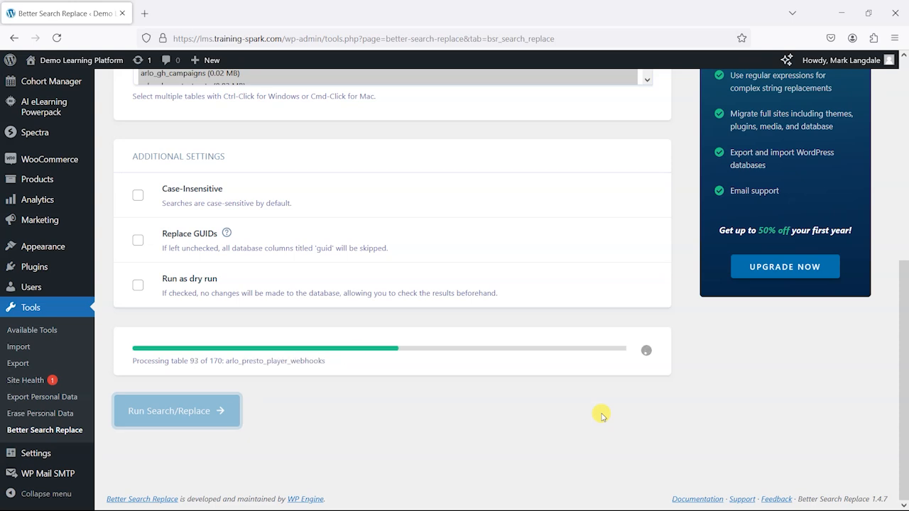
pyautogui.scroll(5, 601, 415)
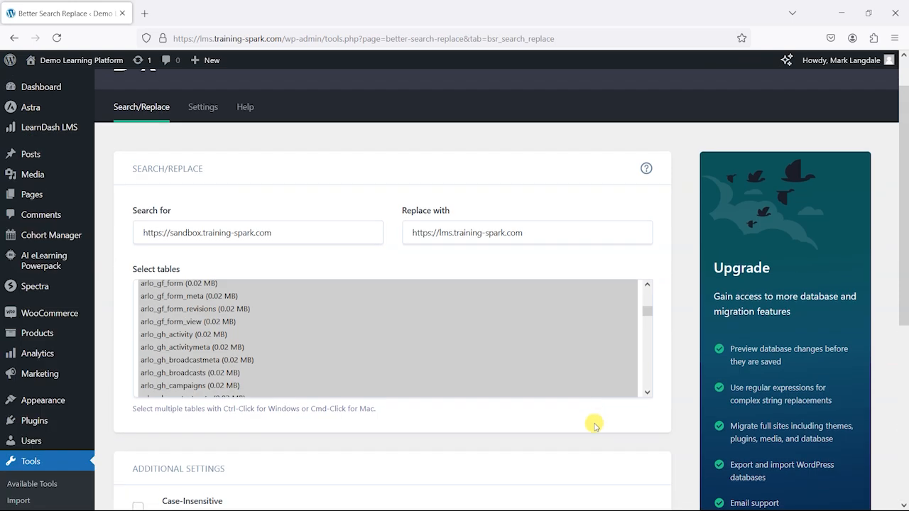
pyautogui.scroll(-2, 554, 359)
pyautogui.scroll(-1, 554, 359)
pyautogui.scroll(-4, 676, 428)
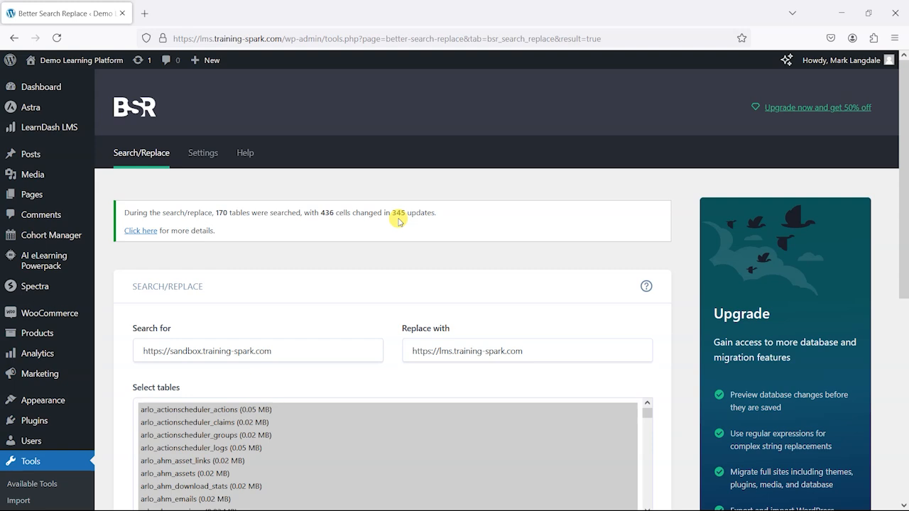
# - Visit the site's front end and open the Healthy Eating for Healthy Life course from the All Courses page
pyautogui.moveTo(77, 62)
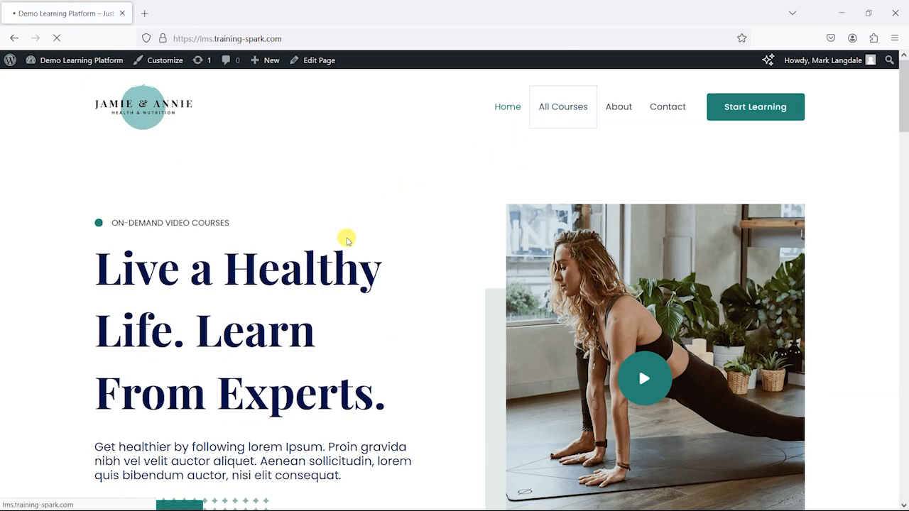
pyautogui.scroll(-3, 347, 238)
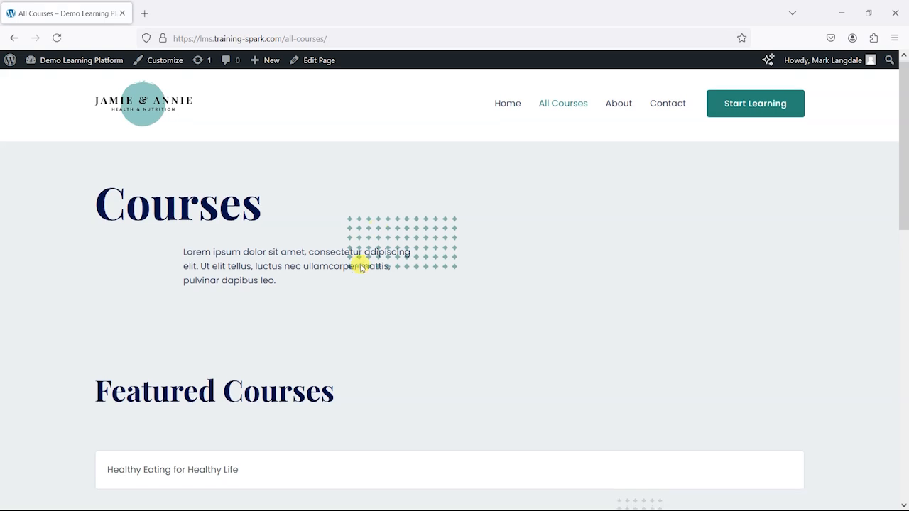
pyautogui.scroll(-2, 270, 305)
pyautogui.click(220, 348)
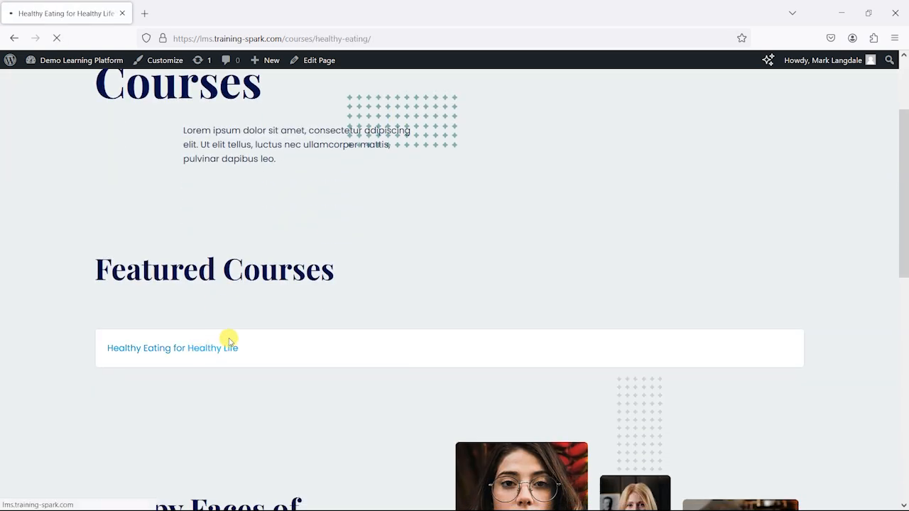
# - Check the Drinking Fluids for Healthy Day lesson from the course content, and return to the site's home page
pyautogui.scroll(-4, 291, 316)
pyautogui.scroll(-4, 292, 316)
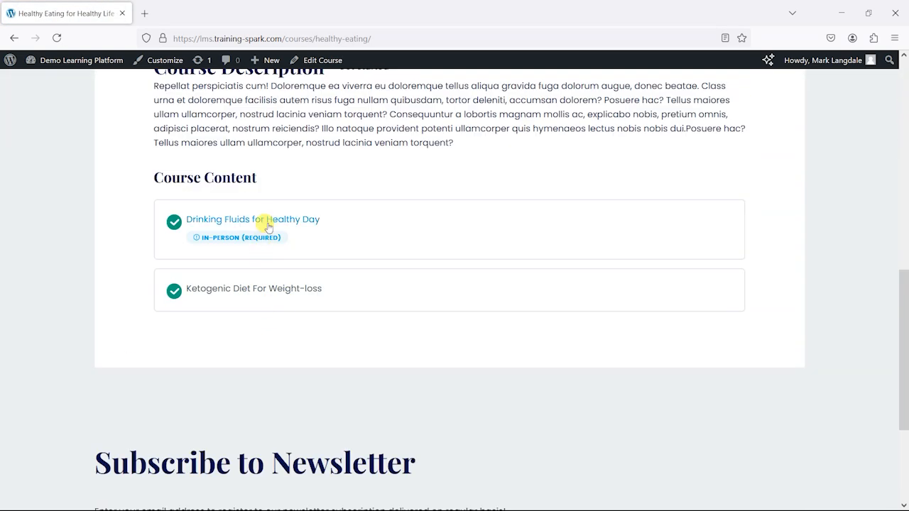
pyautogui.click(306, 220)
pyautogui.scroll(-9, 376, 213)
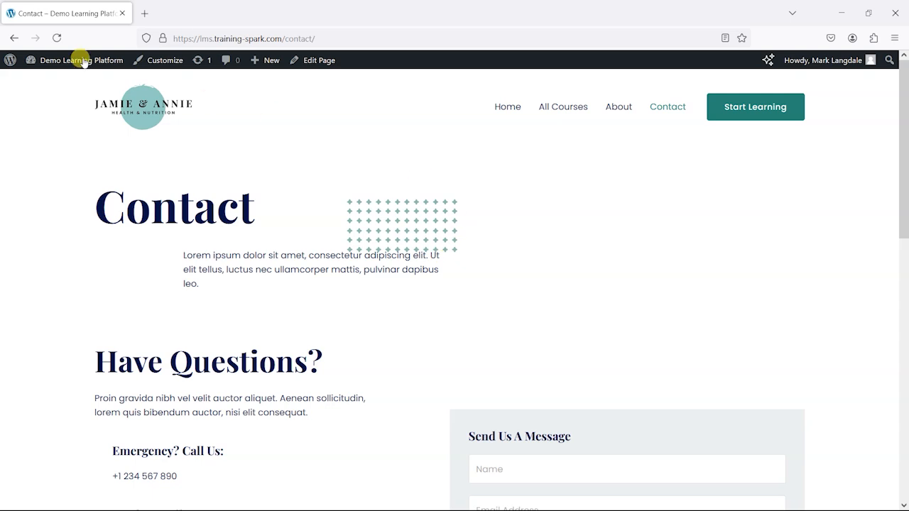
pyautogui.click(508, 108)
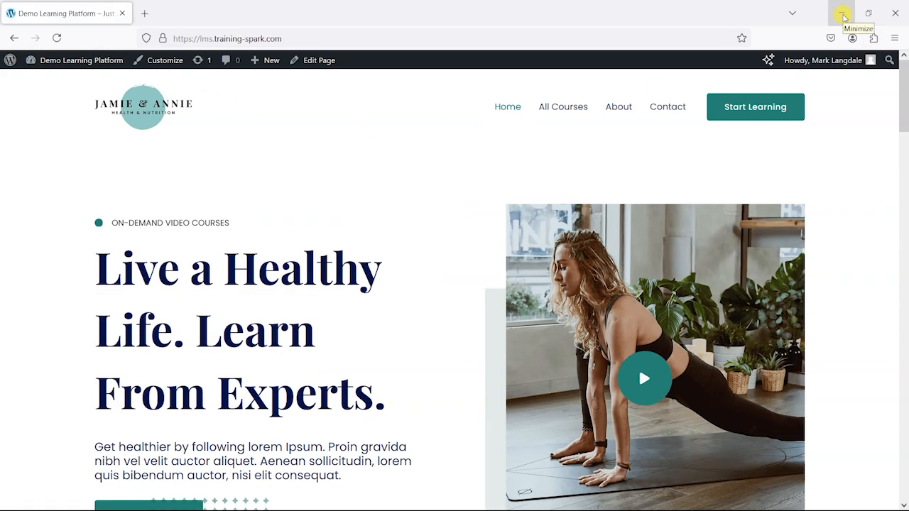
# - Switch to wp-config.php in the code editor, delete the WP_HOME and WP_SITEURL definitions, and save the file
pyautogui.click(843, 16)
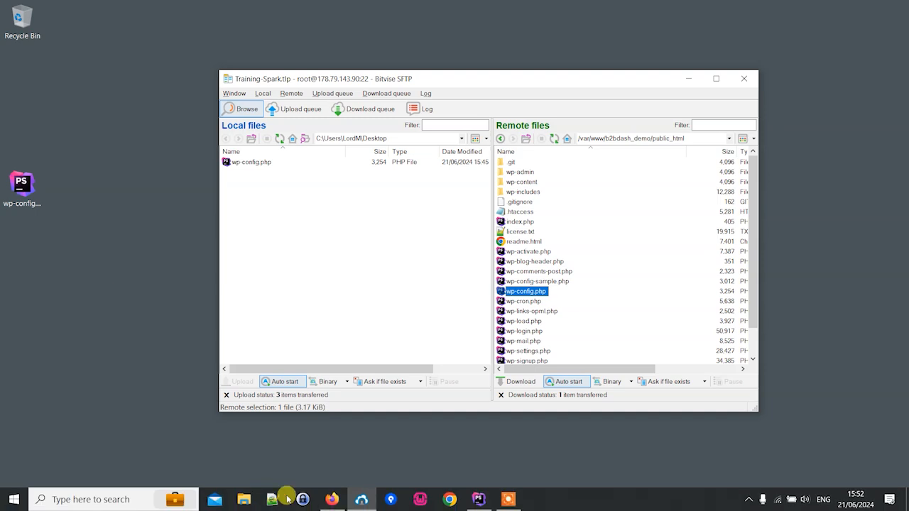
pyautogui.click(479, 500)
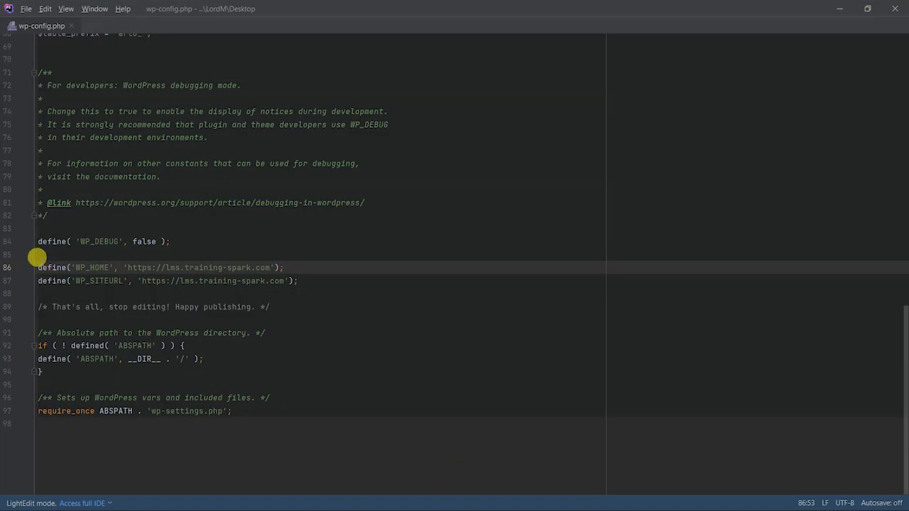
pyautogui.moveTo(299, 282); pyautogui.dragTo(26, 267)
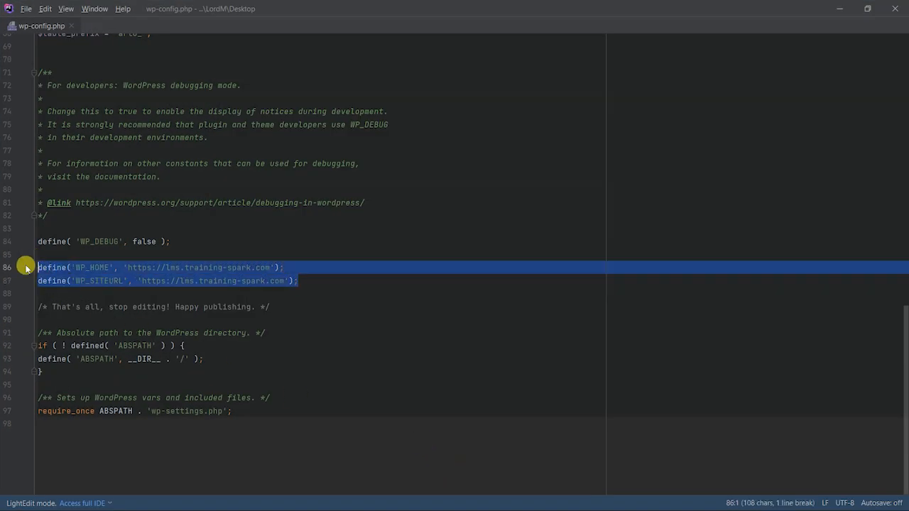
pyautogui.press('BackSpace')
pyautogui.press('BackSpace')
pyautogui.press('BackSpace')
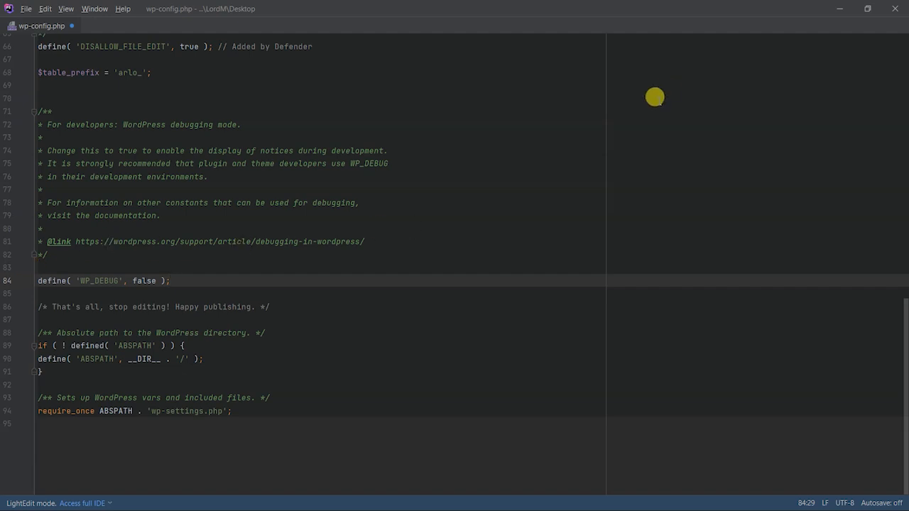
# - In Bitvise SFTP, upload the edited wp-config.php from the desktop to /var/www/b2bdash_demo/public_html, overwriting the remote copy
pyautogui.click(840, 8)
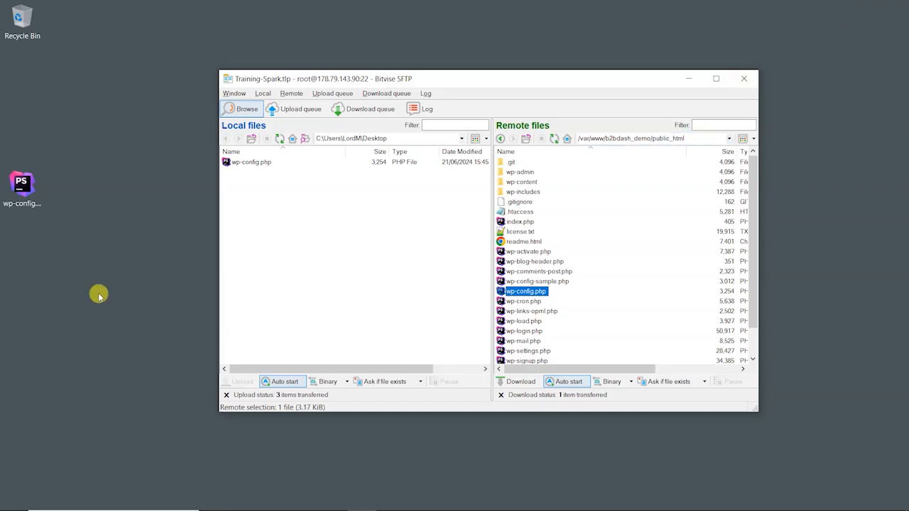
pyautogui.moveTo(24, 196); pyautogui.dragTo(511, 322)
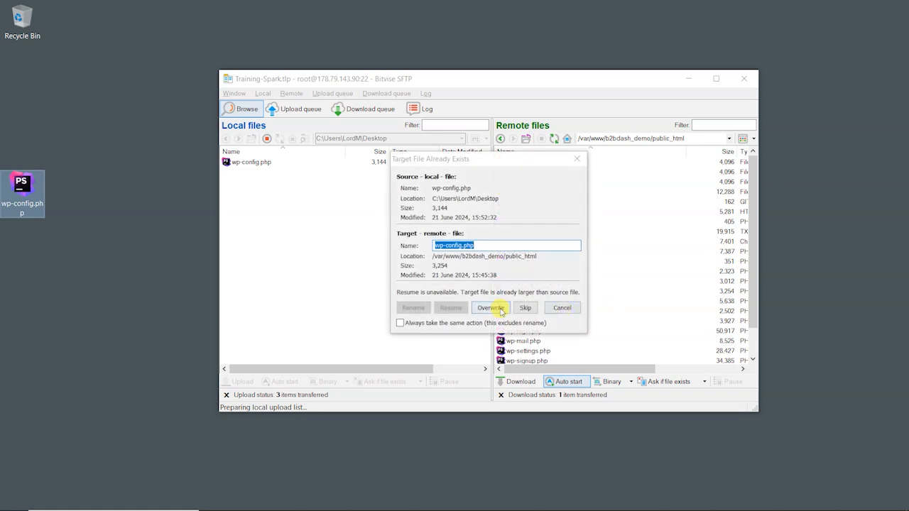
pyautogui.click(549, 313)
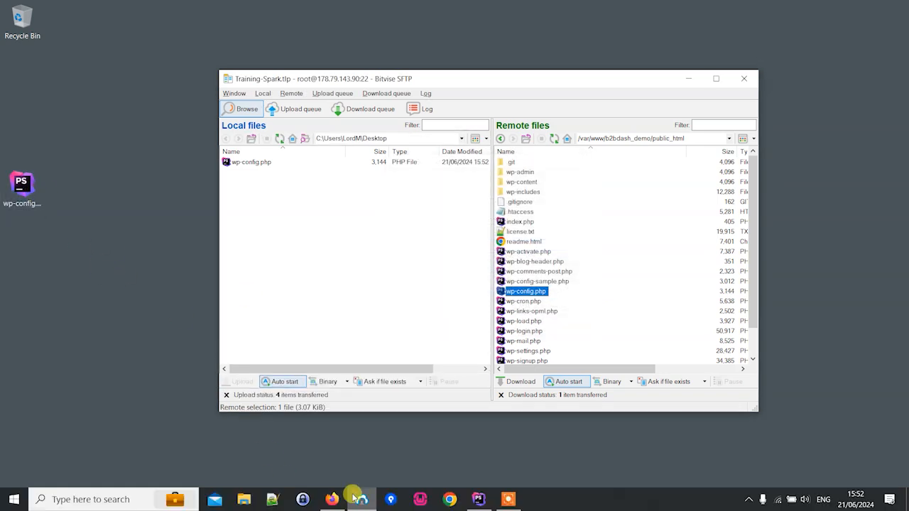
# - Switch to Firefox and check that the home page and the admin dashboard load at lms.training-spark.com
pyautogui.click(332, 499)
pyautogui.click(57, 37)
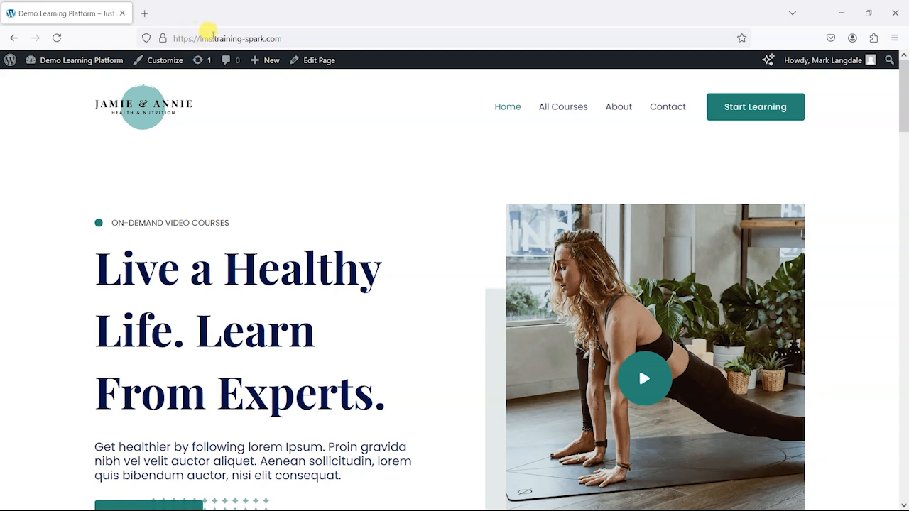
pyautogui.click(560, 107)
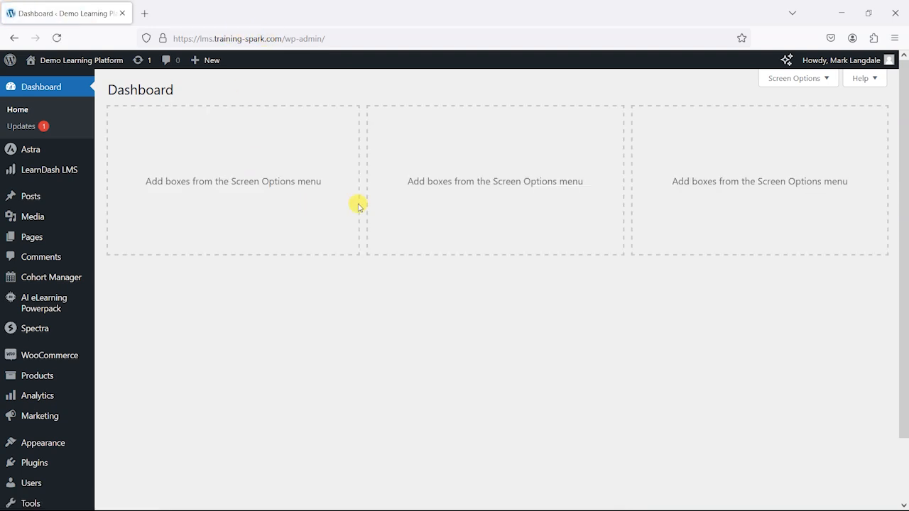
pyautogui.click(98, 86)
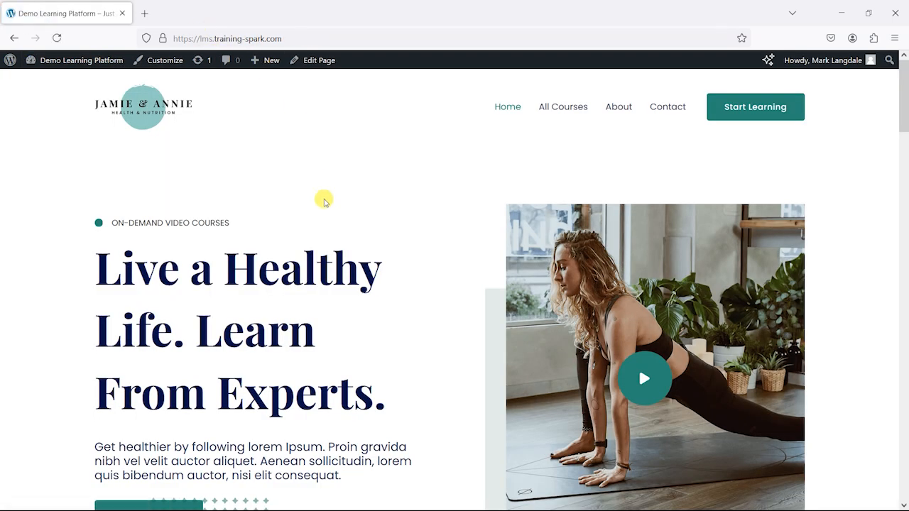
pyautogui.press('F5')
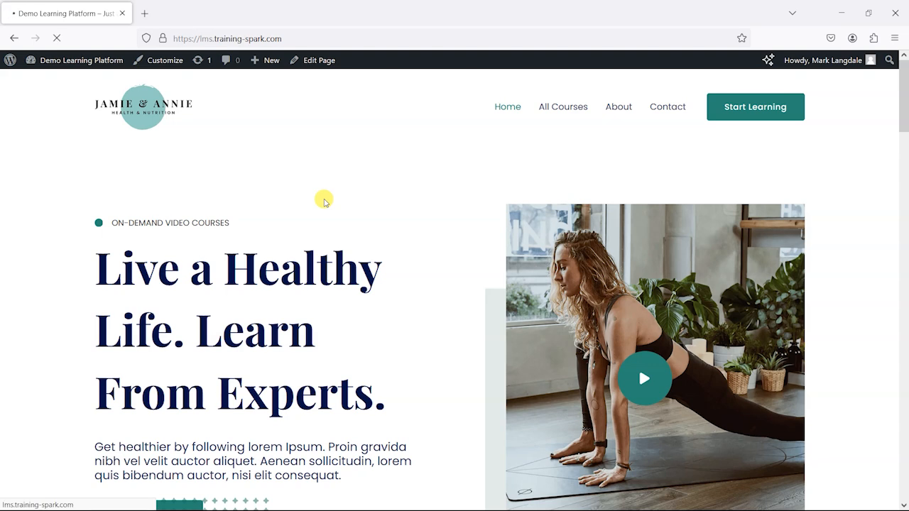